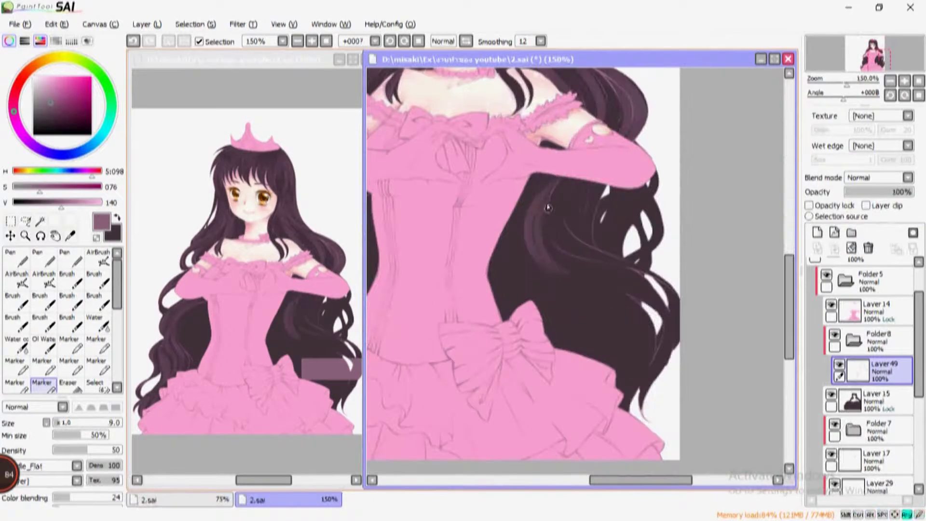
# Step: Paint muted mauve strands with the Marker on Layer49 over the dark hair to the right of the dress, around size 10
pyautogui.moveTo(511, 184); pyautogui.dragTo(567, 332)
pyautogui.moveTo(555, 219)
pyautogui.mouseDown()
pyautogui.moveTo(613, 197)
pyautogui.moveTo(659, 207)
pyautogui.mouseUp()
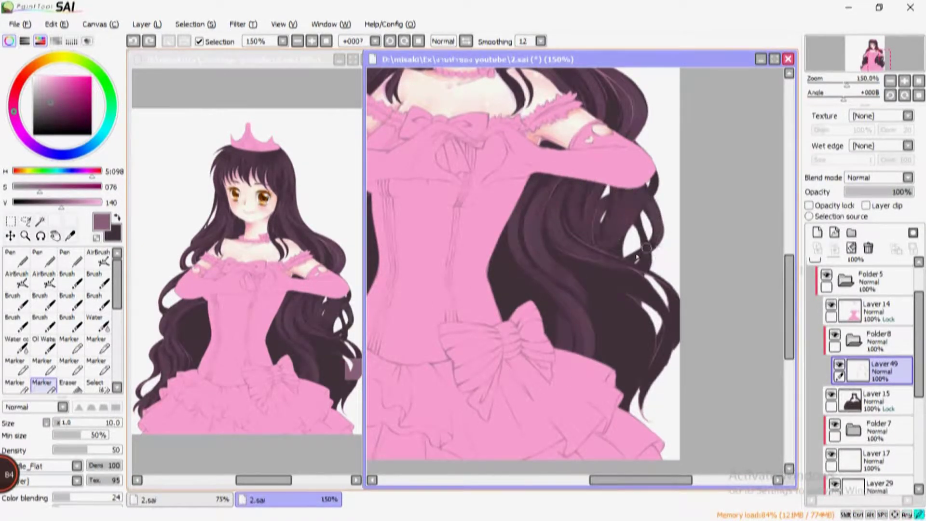
pyautogui.scroll(-2, 641, 251)
pyautogui.press('h')
pyautogui.scroll(2, 651, 270)
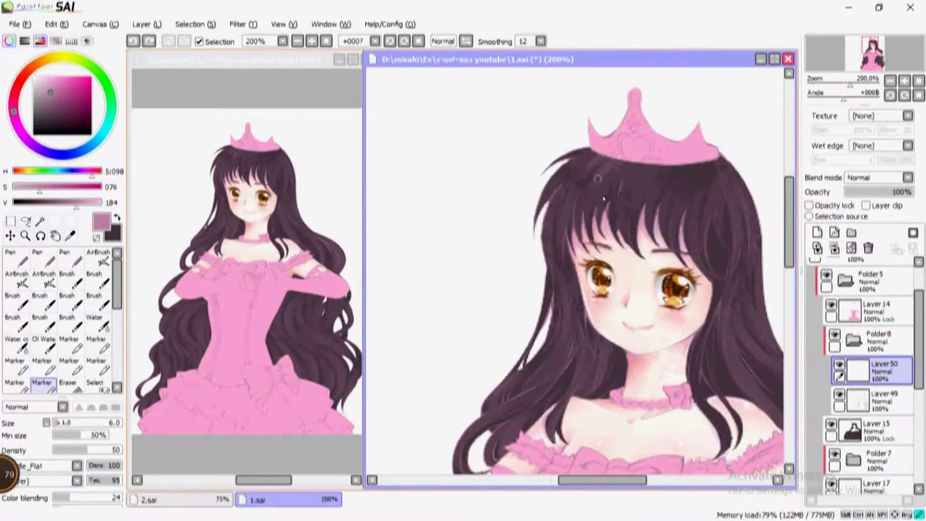
# Step: Paint lighter mauve strands with the Marker at size 6 on Layer50, over the fringe and the wavy hair left of the dress
pyautogui.moveTo(619, 166); pyautogui.dragTo(635, 203)
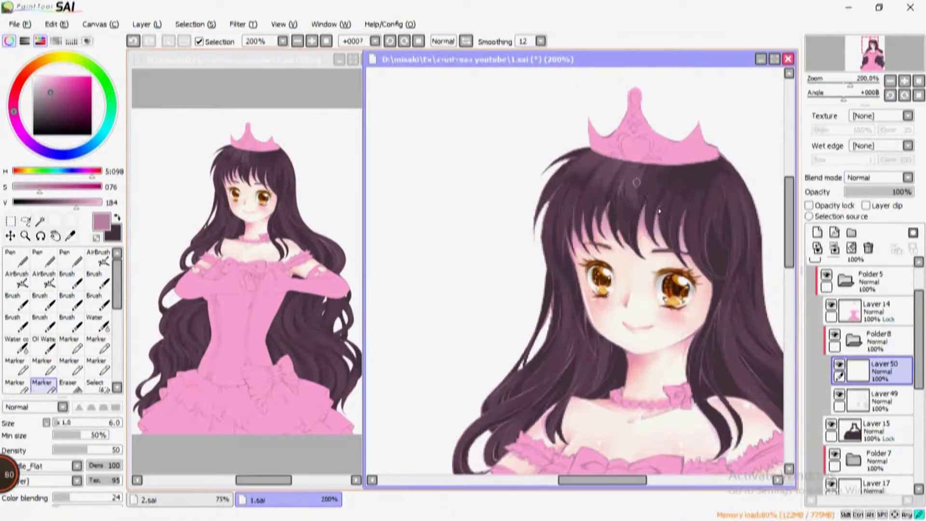
pyautogui.scroll(-4, 655, 199)
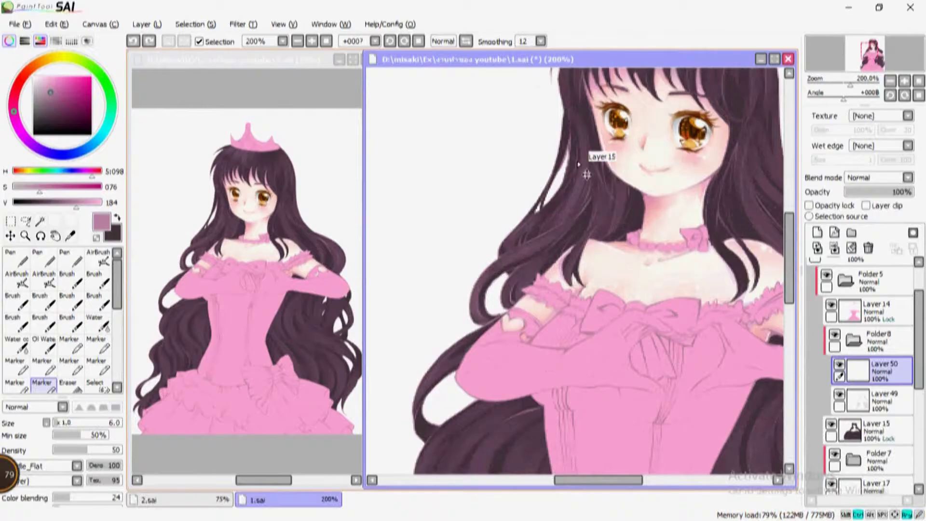
pyautogui.scroll(-5, 557, 211)
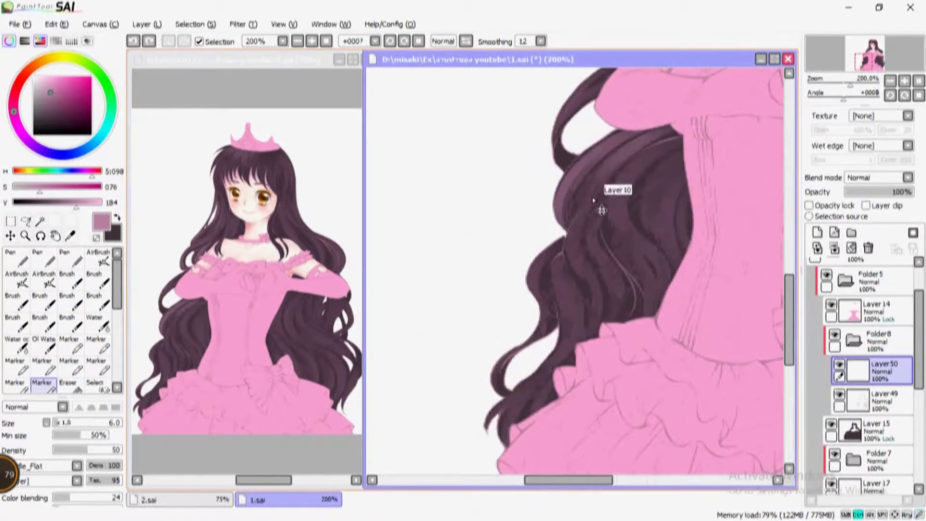
pyautogui.moveTo(592, 221); pyautogui.dragTo(609, 236)
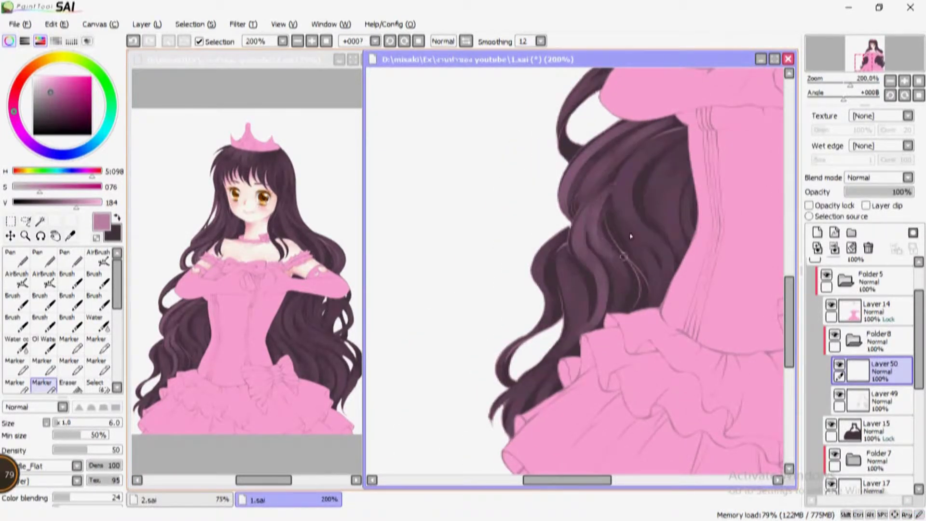
pyautogui.scroll(5, 631, 236)
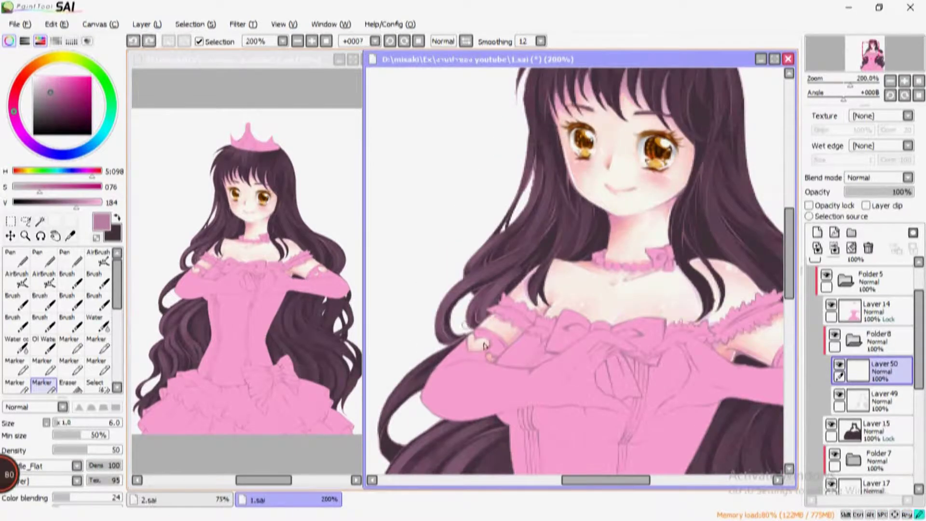
# Step: Reduce the Marker to size 3.5 and refine the hair with thinner strands on the left curls and the fringe
pyautogui.press('[')
pyautogui.press('[')
pyautogui.press('[')
pyautogui.scroll(-5, 474, 232)
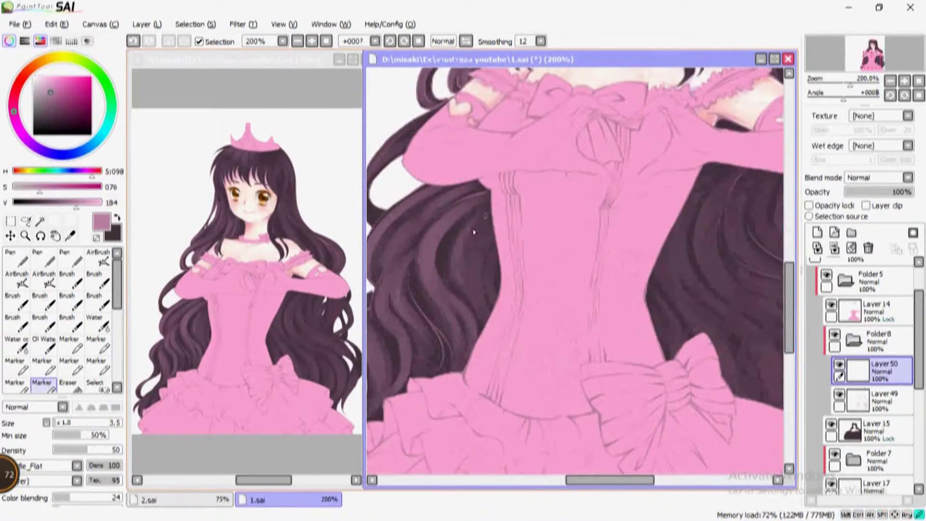
pyautogui.scroll(5, 474, 232)
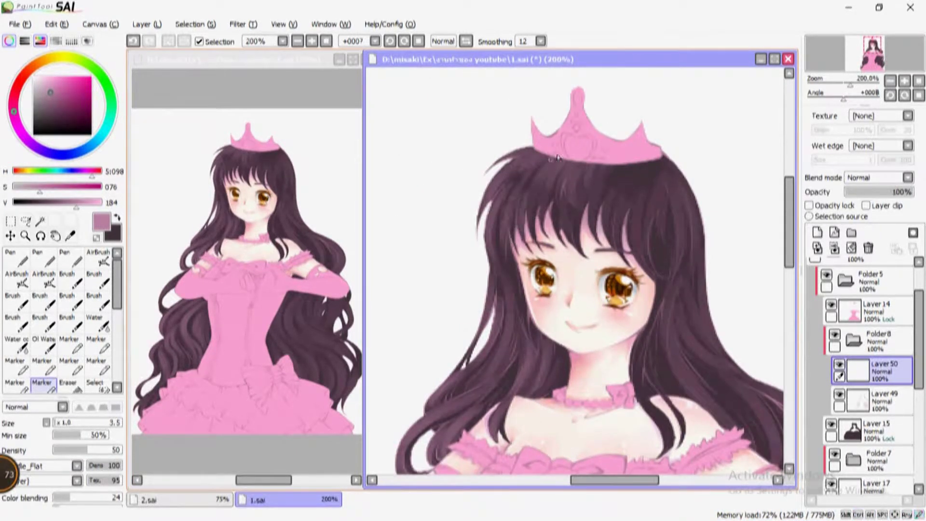
pyautogui.scroll(-3, 557, 157)
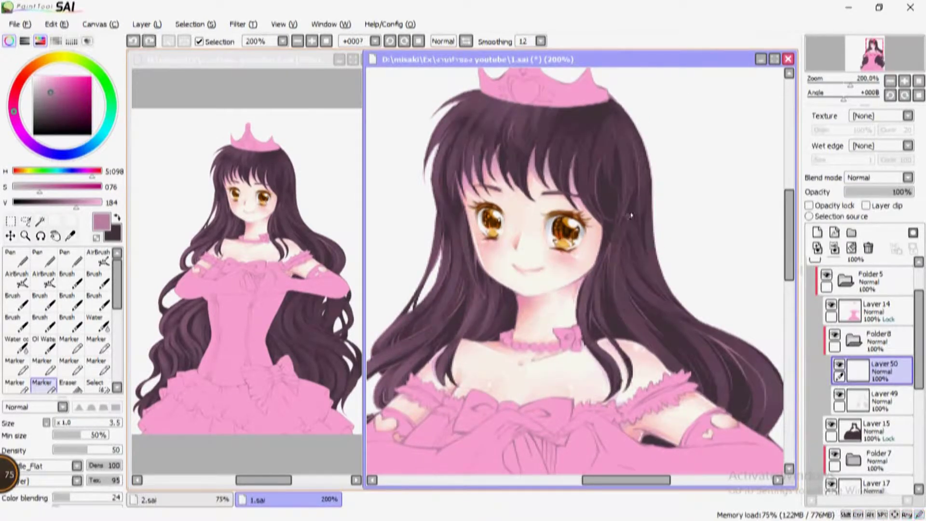
# Step: Set the Marker to size 5 and paint strands on the lock over the right shoulder, mirroring the view to check it
pyautogui.scroll(-1, 631, 215)
pyautogui.press('h')
pyautogui.press(']')
pyautogui.press(']')
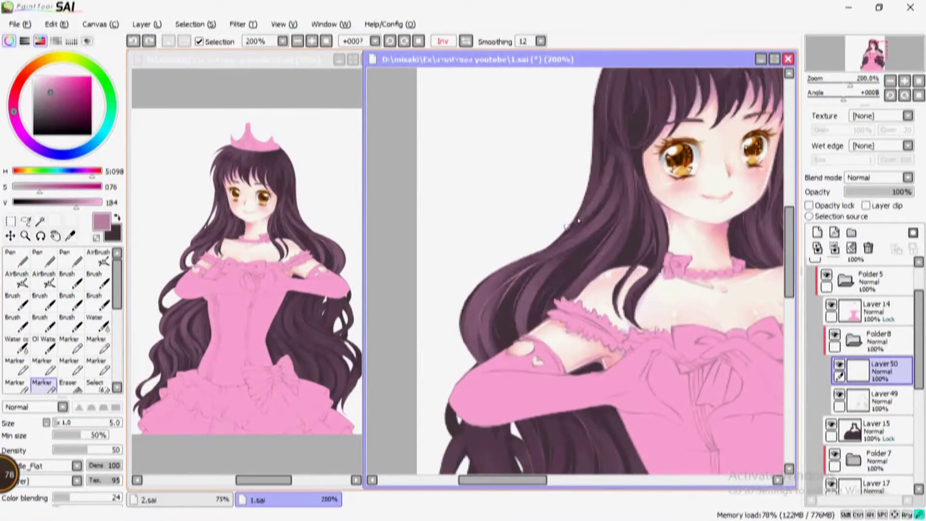
pyautogui.scroll(3, 577, 220)
pyautogui.press('h')
pyautogui.scroll(-3, 592, 299)
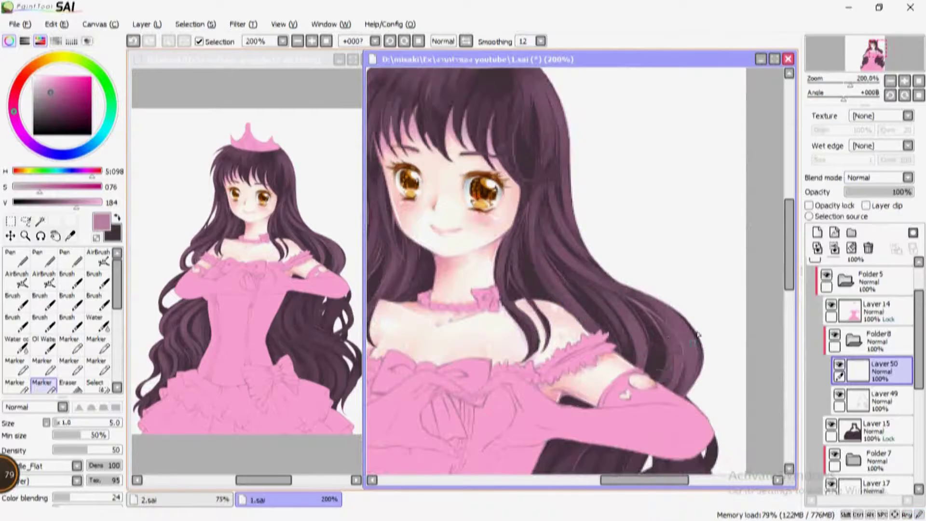
# Step: Continue the mauve strands on Layer50 down the hair below the right arm at brush size 5
pyautogui.scroll(-3, 697, 333)
pyautogui.scroll(3, 548, 178)
pyautogui.press('-')
pyautogui.scroll(-3, 580, 177)
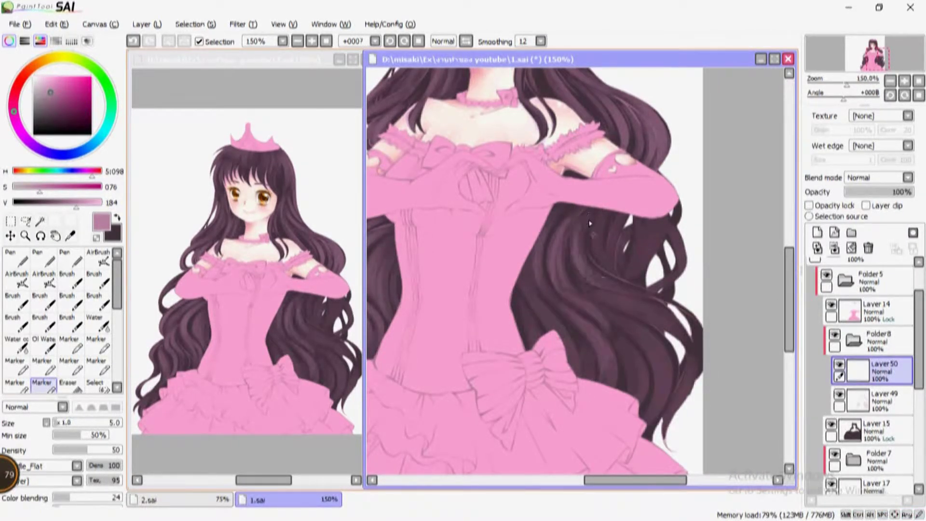
pyautogui.scroll(3, 627, 268)
pyautogui.scroll(-3, 622, 285)
# Step: Mirror the view, enlarge the Marker to size 9 and paint broader strands on the lower curls beside the waist bow
pyautogui.press('h')
pyautogui.press(']')
pyautogui.press(']')
pyautogui.press(']')
pyautogui.press(']')
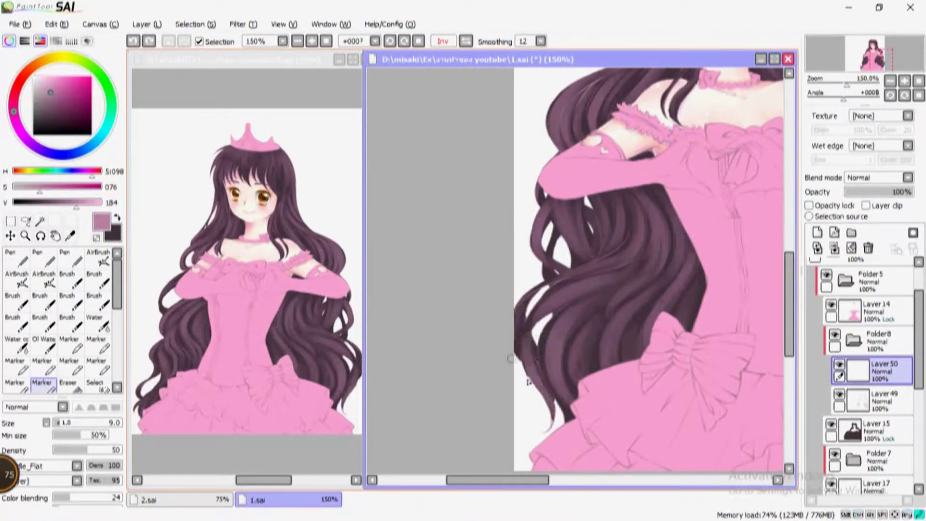
pyautogui.press('-')
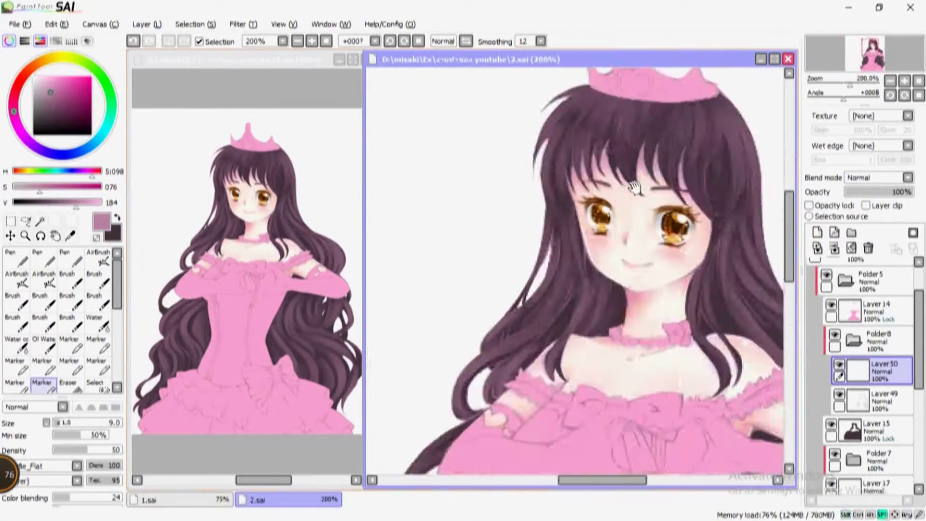
# Step: On a new layer above Layer50, paint light pink highlight strands across the fringe with the Marker at size 2.6
pyautogui.press('+')
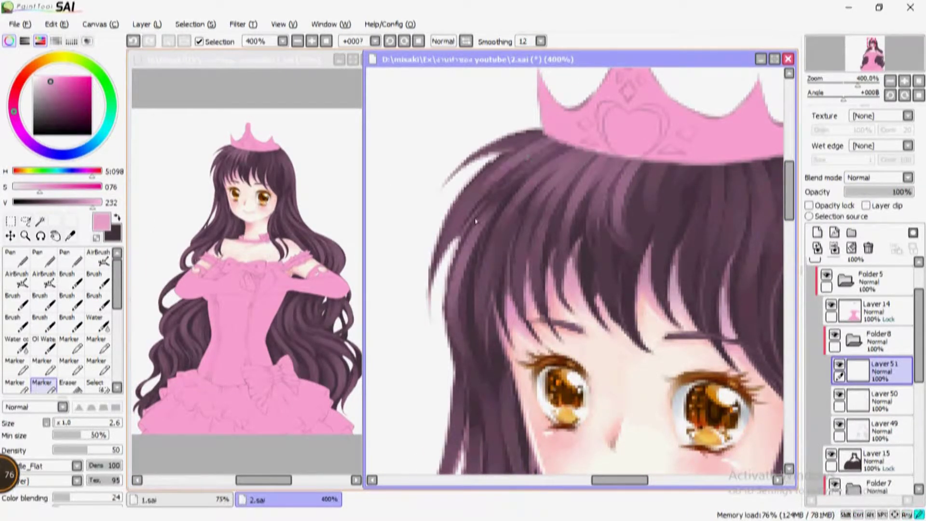
pyautogui.moveTo(662, 221); pyautogui.dragTo(581, 212)
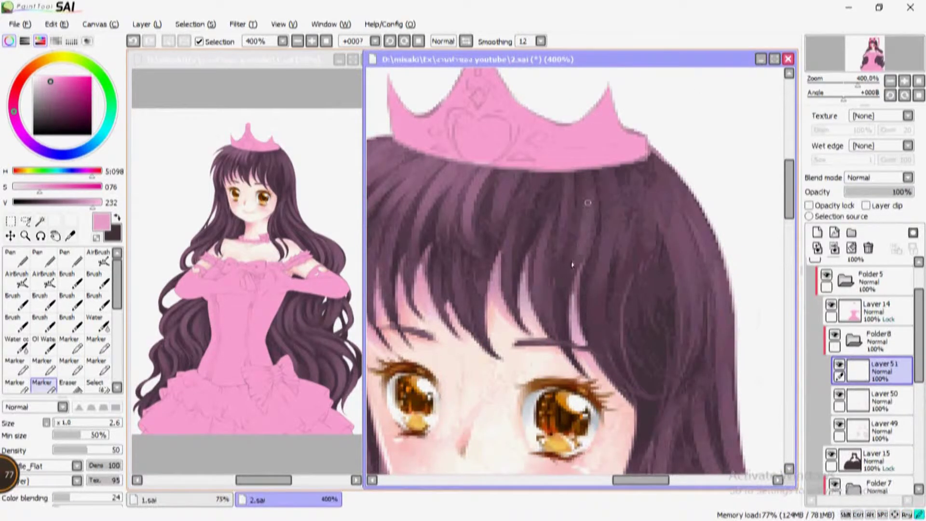
pyautogui.moveTo(654, 252); pyautogui.dragTo(606, 264)
pyautogui.press('h')
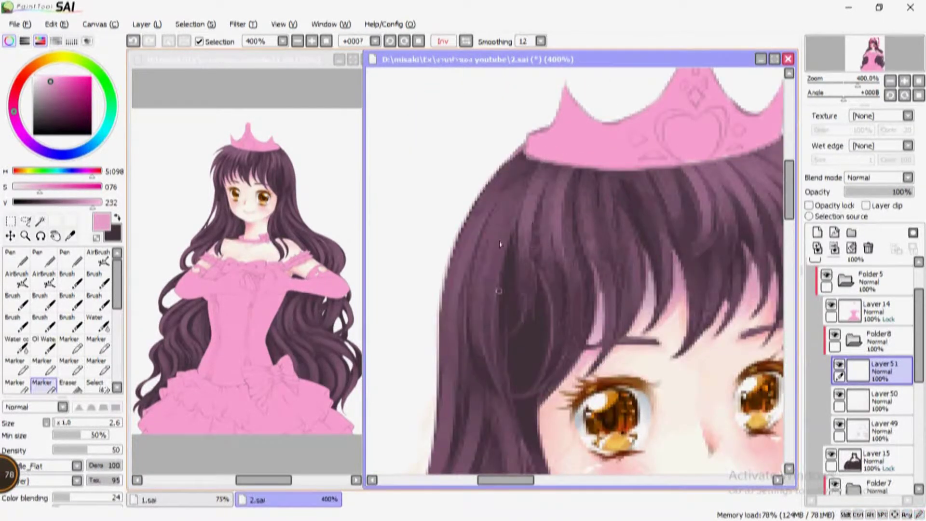
pyautogui.press('h')
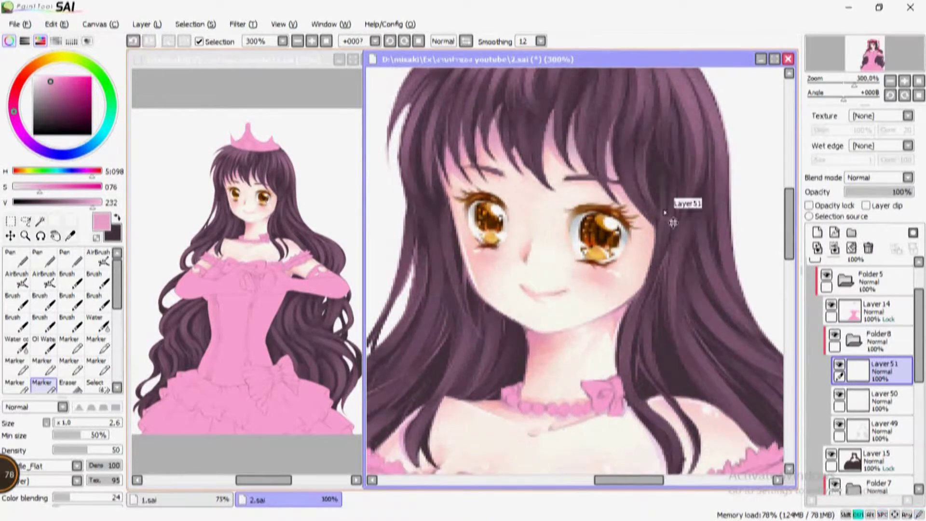
# Step: Highlight the long locks beside the face and over the right shoulder on Layer51, reducing the Marker to 2.3 and 1.0
pyautogui.scroll(-2, 672, 226)
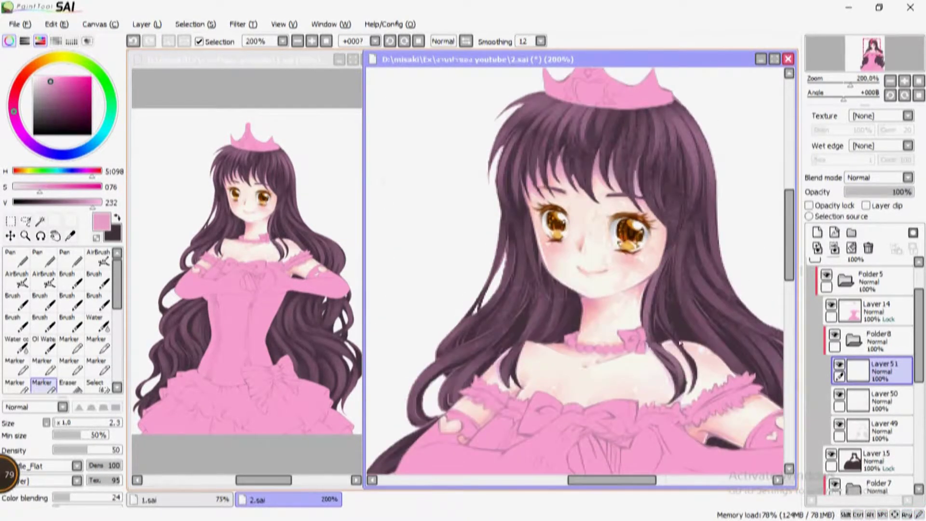
pyautogui.moveTo(683, 225); pyautogui.dragTo(722, 351)
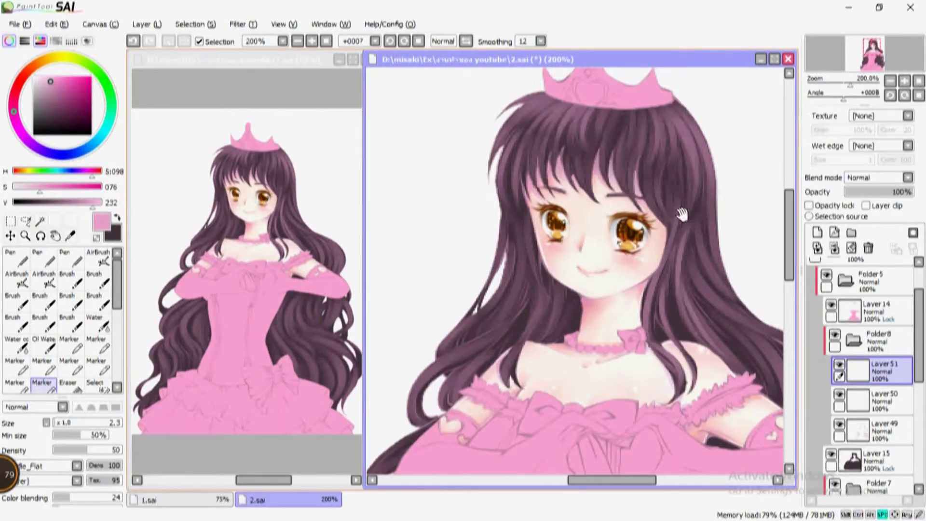
pyautogui.moveTo(688, 265); pyautogui.dragTo(653, 304)
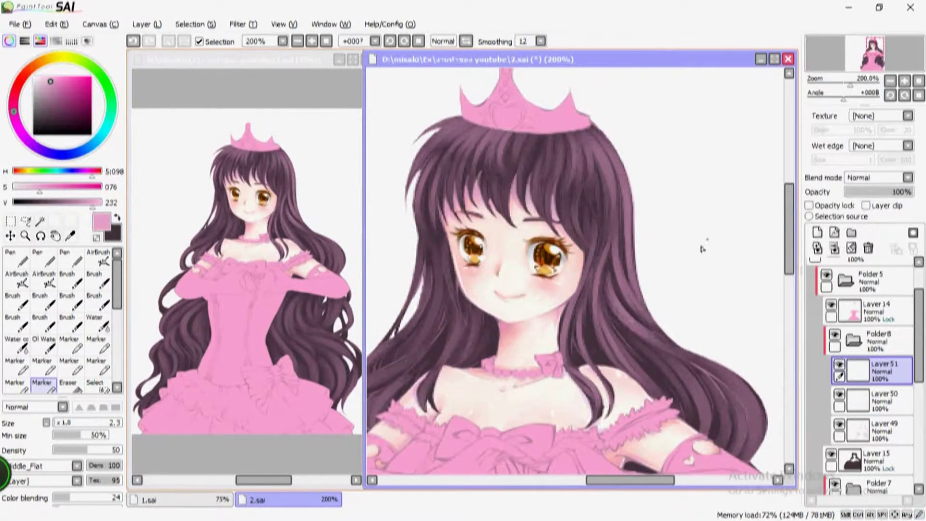
pyautogui.press('h')
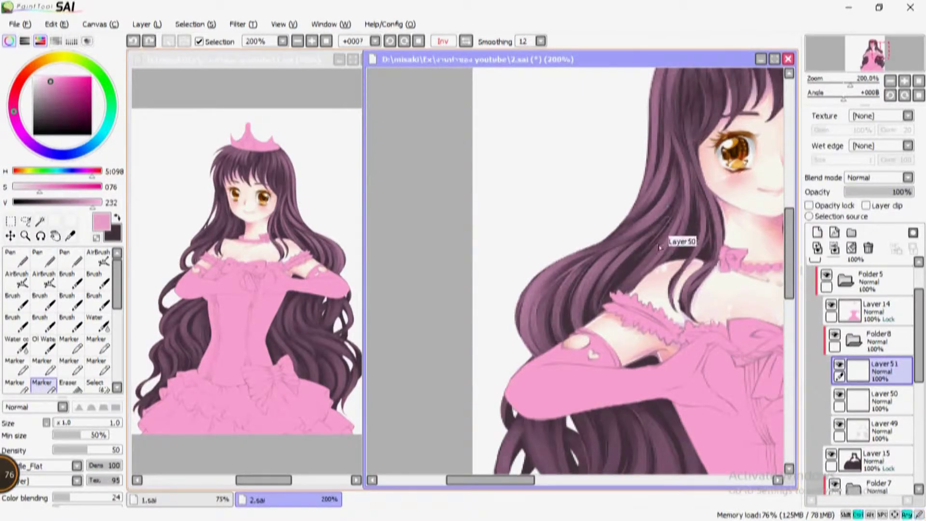
pyautogui.scroll(3, 659, 246)
pyautogui.press('-')
pyautogui.press('h')
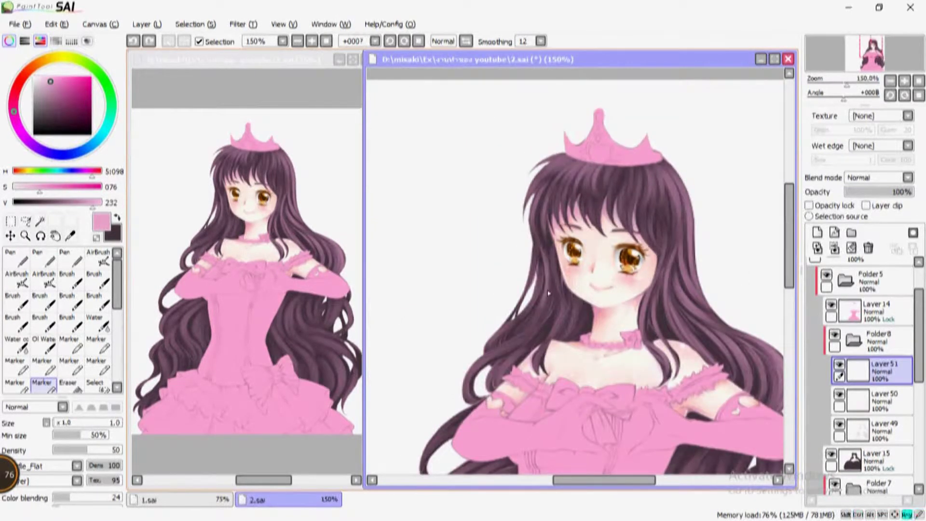
# Step: Extend the pink highlights down the left locks to the curls beside the skirt, raising the Marker size from 2 to 5
pyautogui.moveTo(558, 274); pyautogui.dragTo(601, 236)
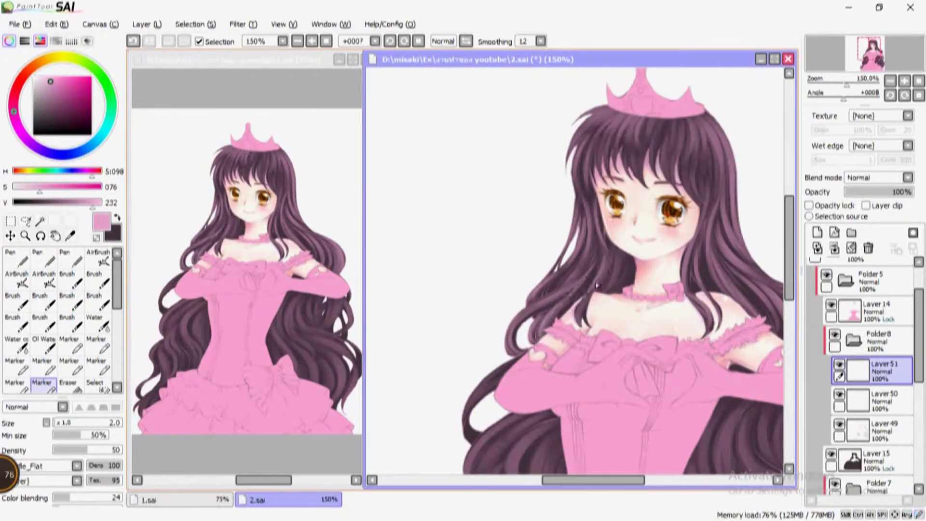
pyautogui.moveTo(607, 270)
pyautogui.mouseDown()
pyautogui.moveTo(627, 275)
pyautogui.moveTo(618, 279)
pyautogui.moveTo(597, 253)
pyautogui.moveTo(609, 184)
pyautogui.mouseUp()
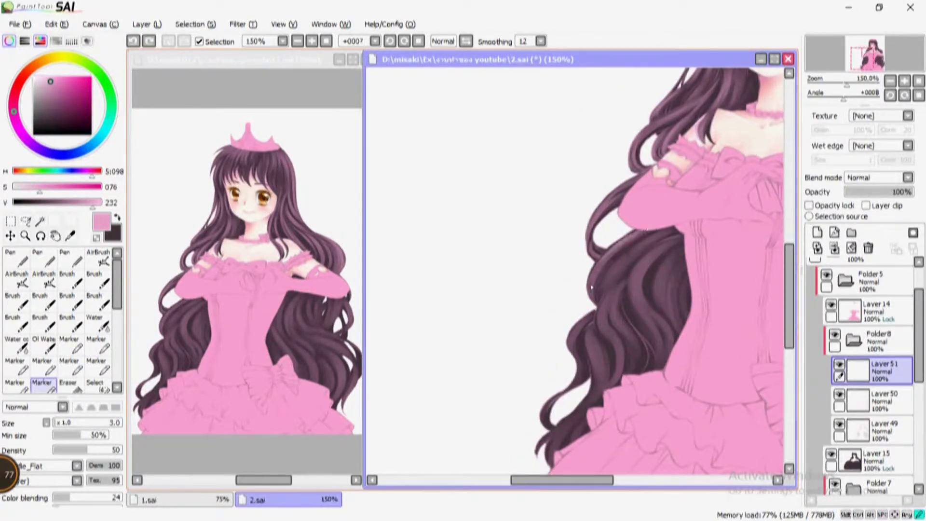
pyautogui.moveTo(599, 360); pyautogui.dragTo(624, 290)
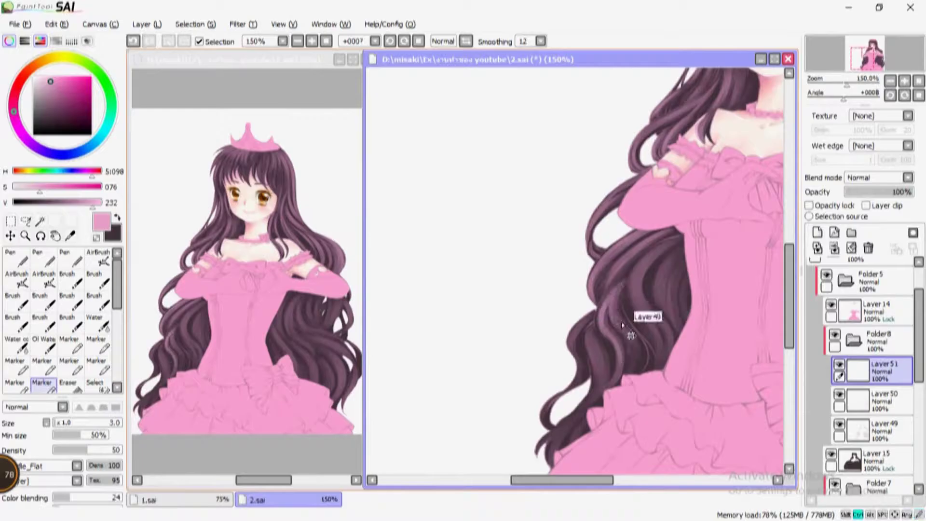
pyautogui.press(']')
pyautogui.press(']')
pyautogui.scroll(-1, 668, 249)
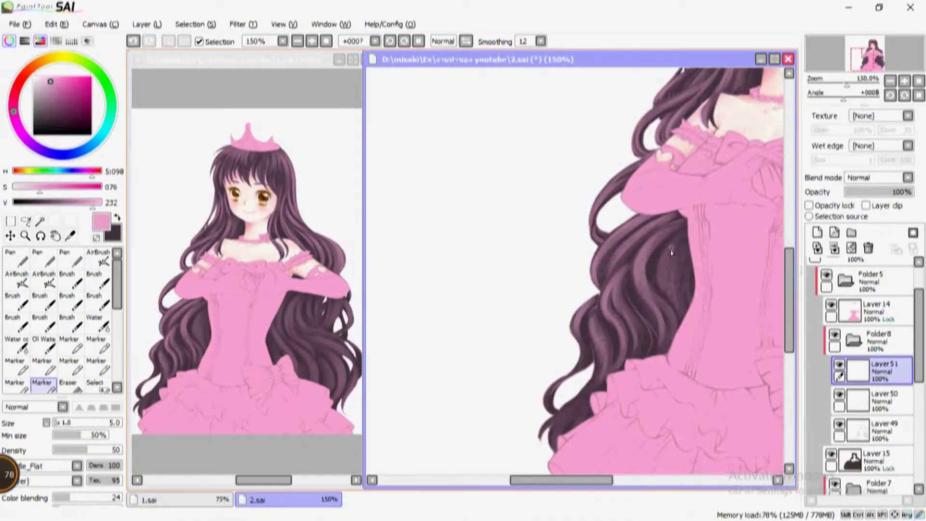
pyautogui.scroll(3, 635, 321)
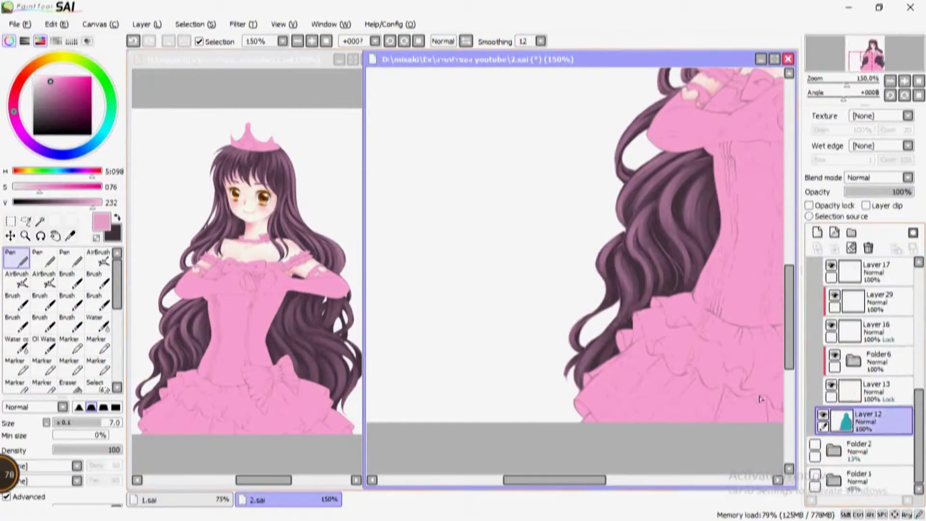
# Step: Make Layer51 the active layer again, try a stroke on the lower left curls and undo it
pyautogui.click(876, 348)
pyautogui.scroll(3, 881, 332)
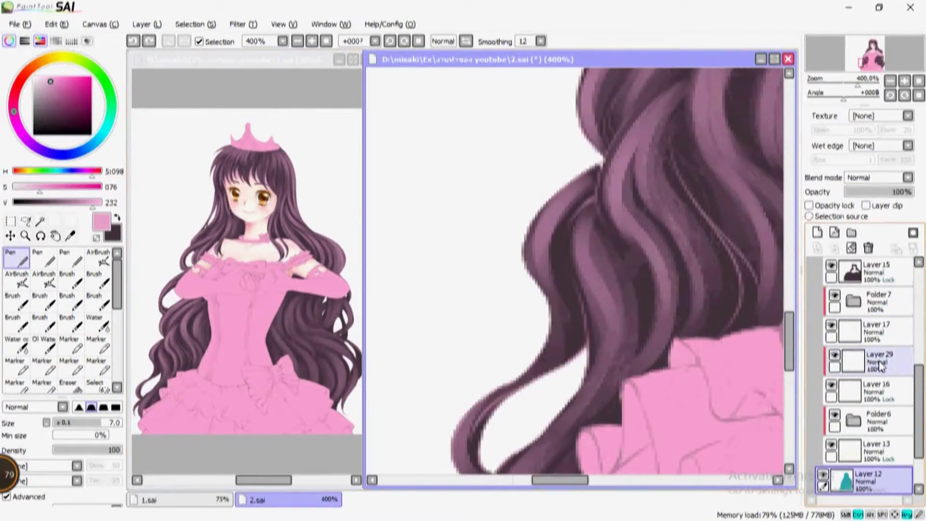
pyautogui.click(873, 344)
pyautogui.scroll(-2, 559, 356)
pyautogui.moveTo(536, 301)
pyautogui.mouseDown()
pyautogui.moveTo(523, 212)
pyautogui.moveTo(548, 322)
pyautogui.mouseUp()
pyautogui.hotkey('ctrl', 'z')
pyautogui.scroll(-2, 537, 255)
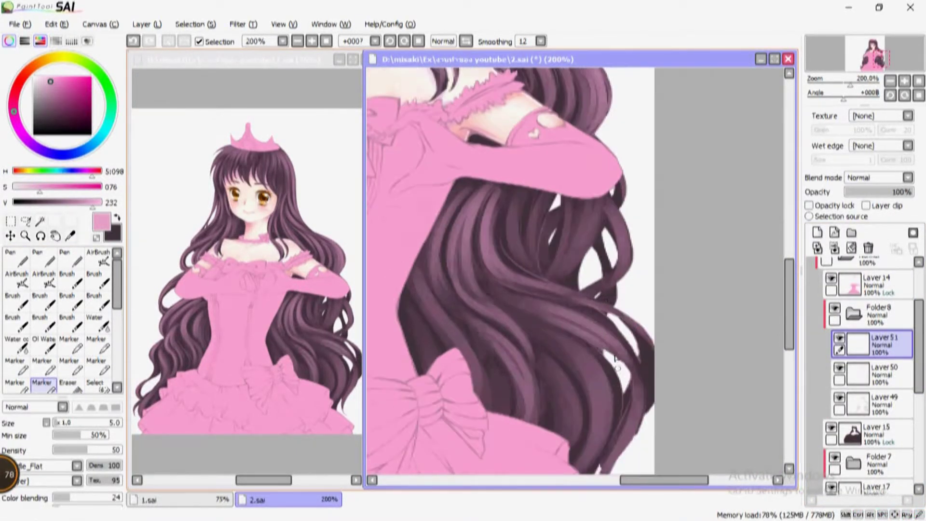
# Step: Mirror the view and paint pink highlight strands on the curls below the right arm with the Marker at size 2.6
pyautogui.press('h')
pyautogui.scroll(3, 563, 241)
pyautogui.press('[')
pyautogui.press('[')
pyautogui.moveTo(540, 233); pyautogui.dragTo(526, 298)
pyautogui.moveTo(475, 249); pyautogui.dragTo(451, 309)
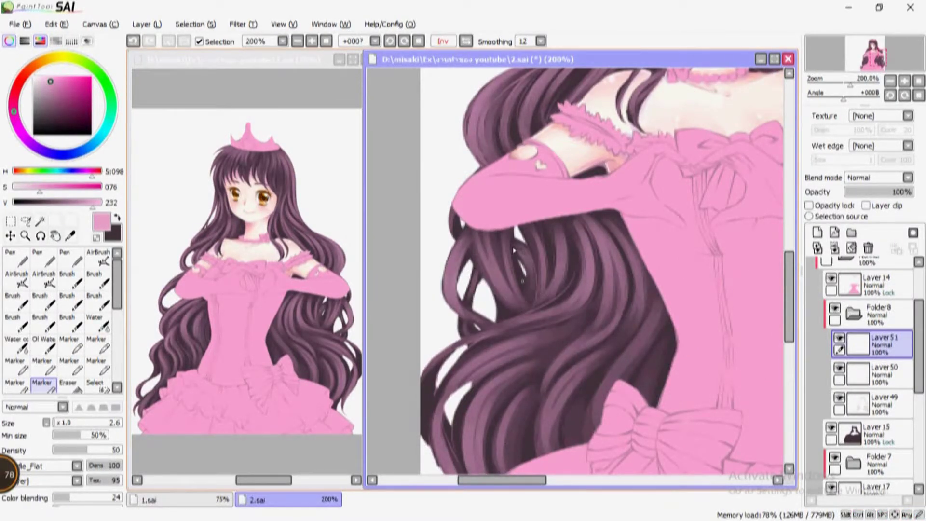
# Step: Add fine highlight strands to the fringe on Layer51 with the Marker at size 1.5
pyautogui.scroll(5, 514, 249)
pyautogui.scroll(4, 560, 183)
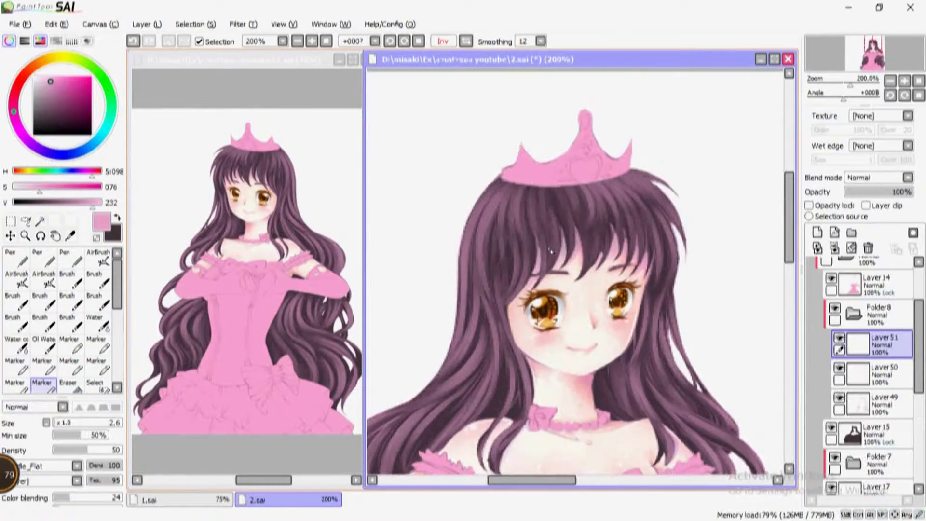
pyautogui.moveTo(568, 297); pyautogui.dragTo(536, 312)
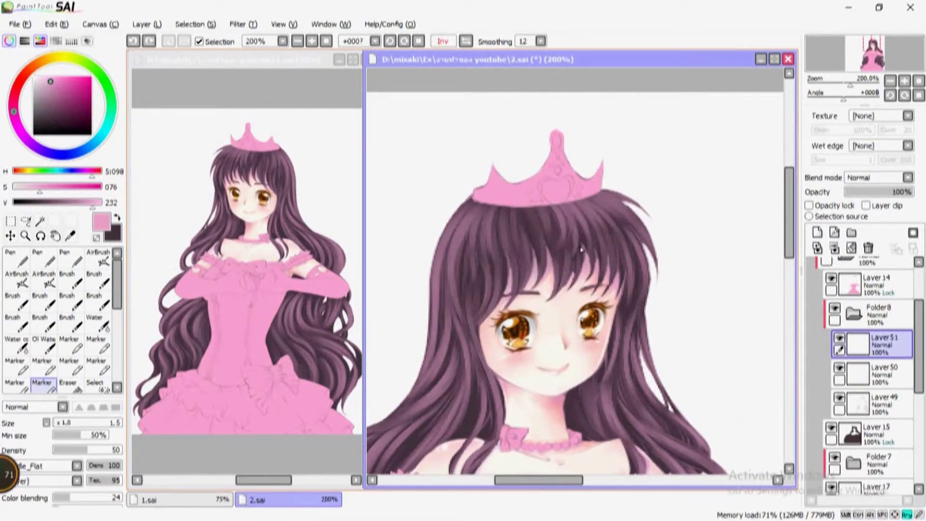
# Step: Restore the unmirrored view, add a new layer above Layer51 in Folder8 and frame the fringe closely
pyautogui.press('Home')
pyautogui.click(817, 232)
pyautogui.scroll(3, 529, 202)
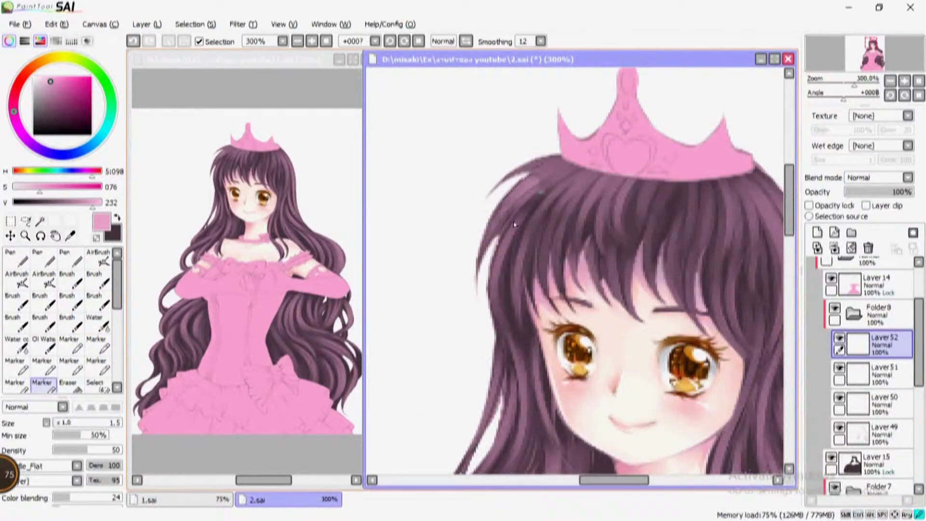
# Step: Add pale pink strands to the fringe on Layer52, lock its opacity and take the AirBrush at size 35
pyautogui.click(810, 206)
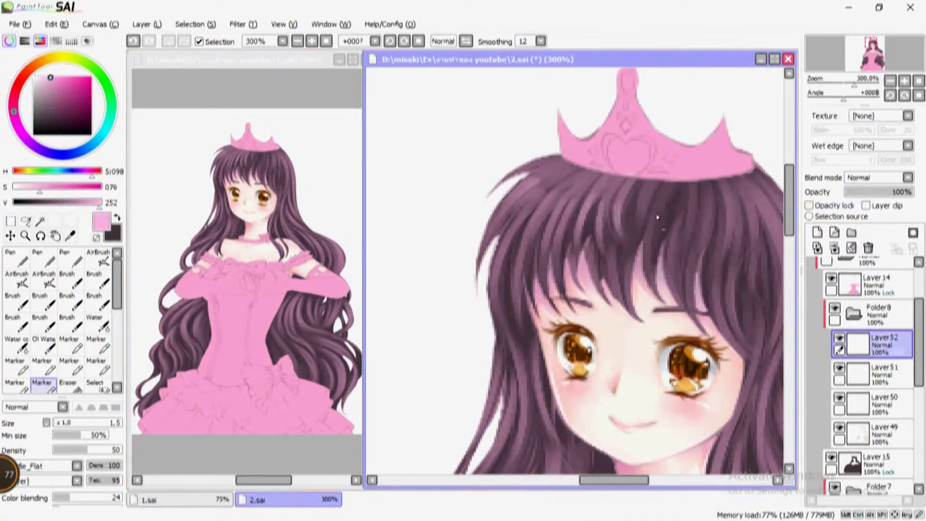
pyautogui.moveTo(694, 241); pyautogui.dragTo(625, 225)
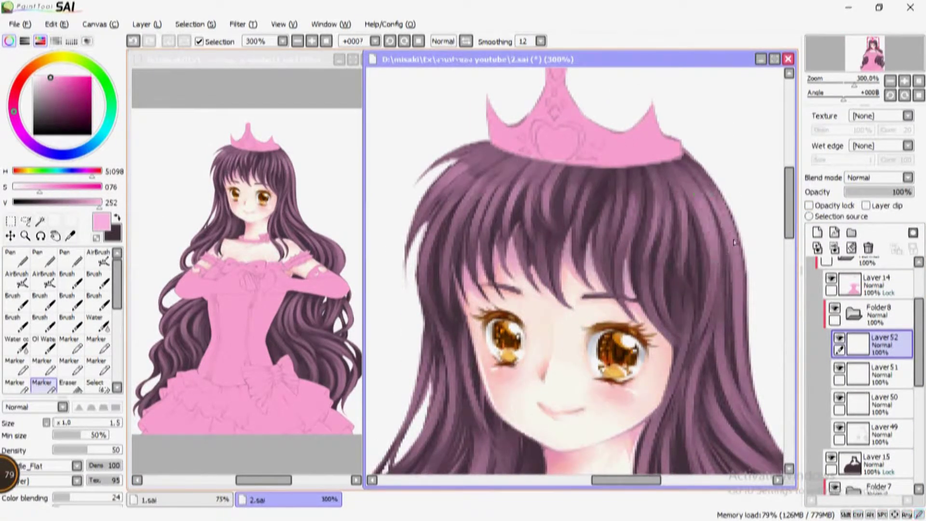
pyautogui.press('v')
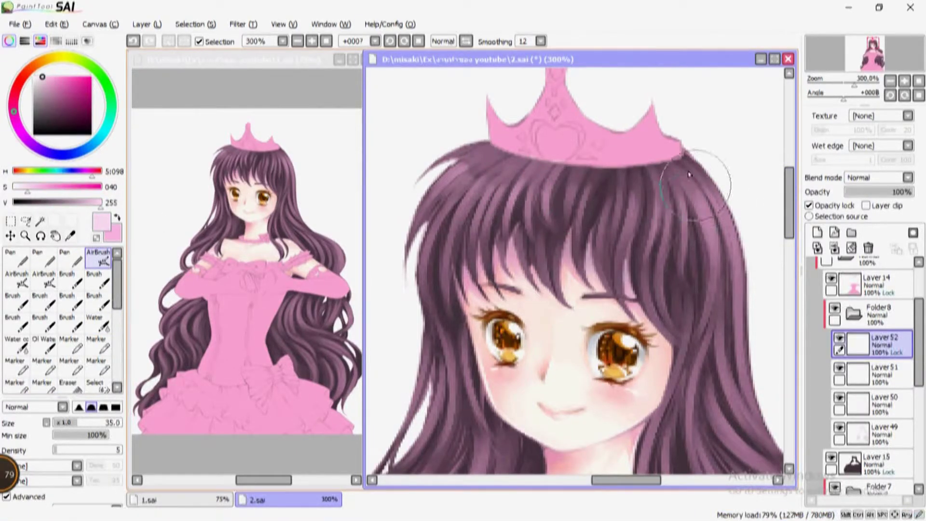
# Step: Shade the lower curls plum on new Layer53 with the AirBrush at size 200, and undo the dark red Overlay recolour
pyautogui.scroll(-4, 693, 193)
pyautogui.click(875, 178)
pyautogui.click(825, 222)
pyautogui.click(809, 206)
pyautogui.moveTo(45, 202); pyautogui.dragTo(64, 202)
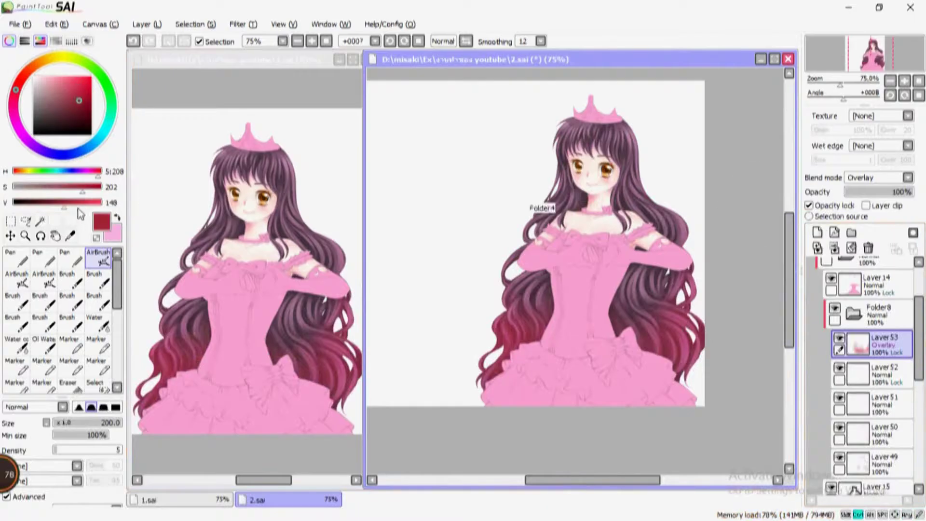
pyautogui.hotkey('ctrl', 'z')
pyautogui.hotkey('ctrl', 'z')
pyautogui.hotkey('ctrl', 'z')
# Step: Tint the crown strands pink on opacity-locked Layer52 with the AirBrush at size 35 and set its blend mode to Addition
pyautogui.scroll(1, 690, 151)
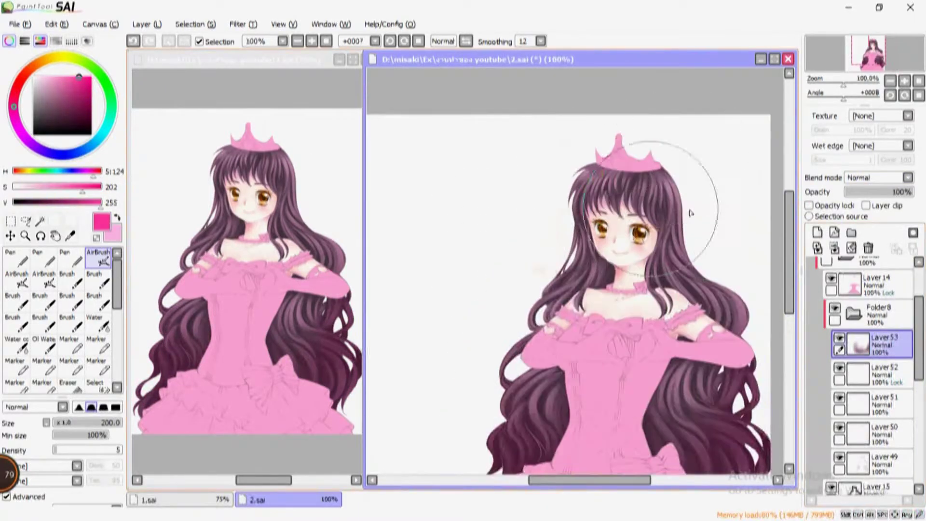
pyautogui.scroll(2, 627, 232)
pyautogui.click(873, 374)
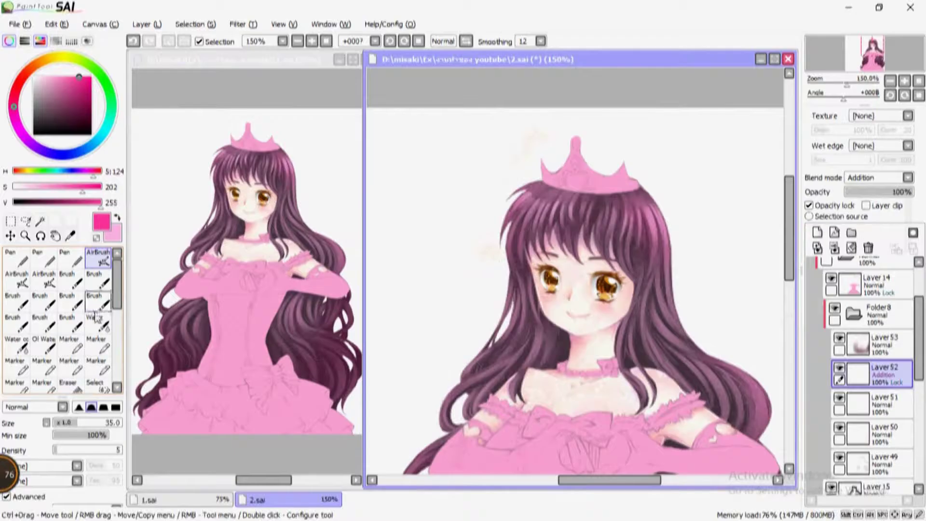
# Step: Paint light pink strands across the fringe and crown on new Layer54 with the Pen at size 60 and the x0.1 scale
pyautogui.press('w')
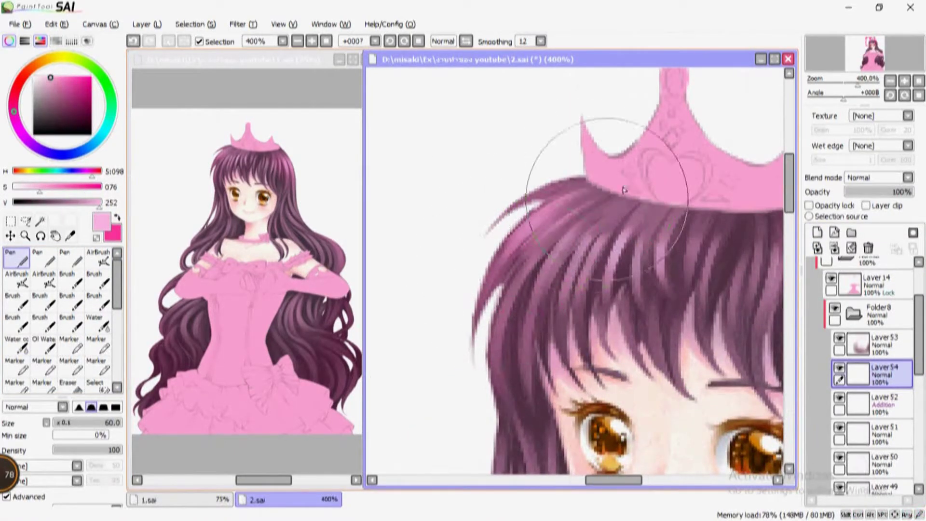
pyautogui.hscroll(2, 624, 190)
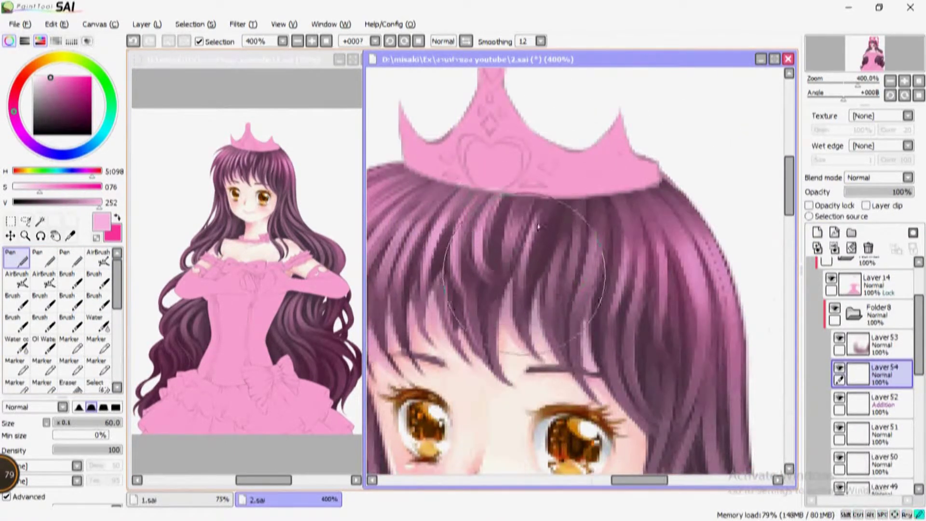
pyautogui.scroll(-1, 565, 246)
pyautogui.hscroll(1, 565, 246)
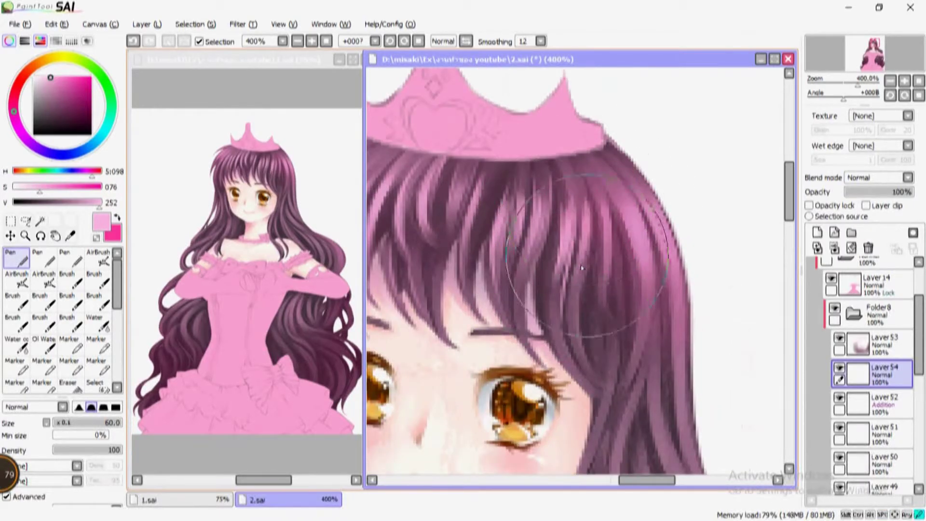
pyautogui.press('h')
pyautogui.scroll(2, 517, 211)
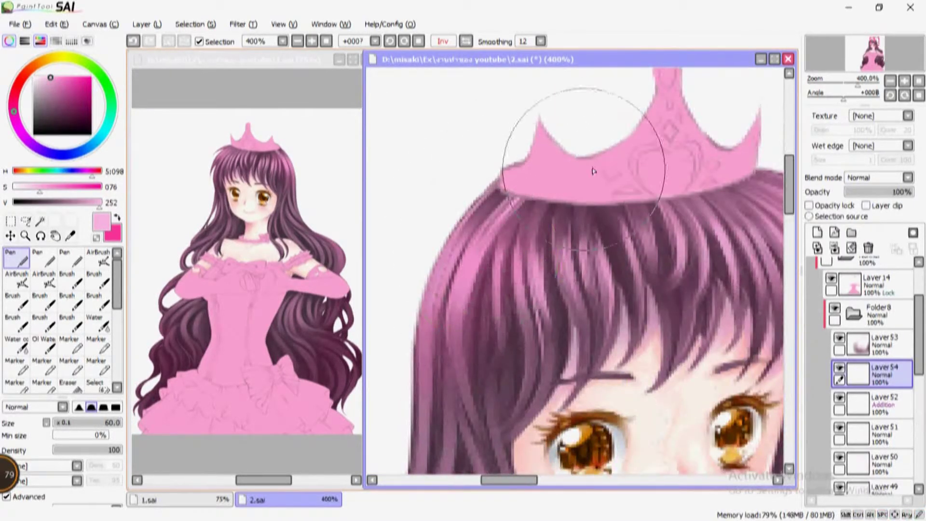
# Step: Paint light pink strands along the long locks beside the face and over both shoulders on Layer54
pyautogui.press('h')
pyautogui.scroll(-2, 462, 220)
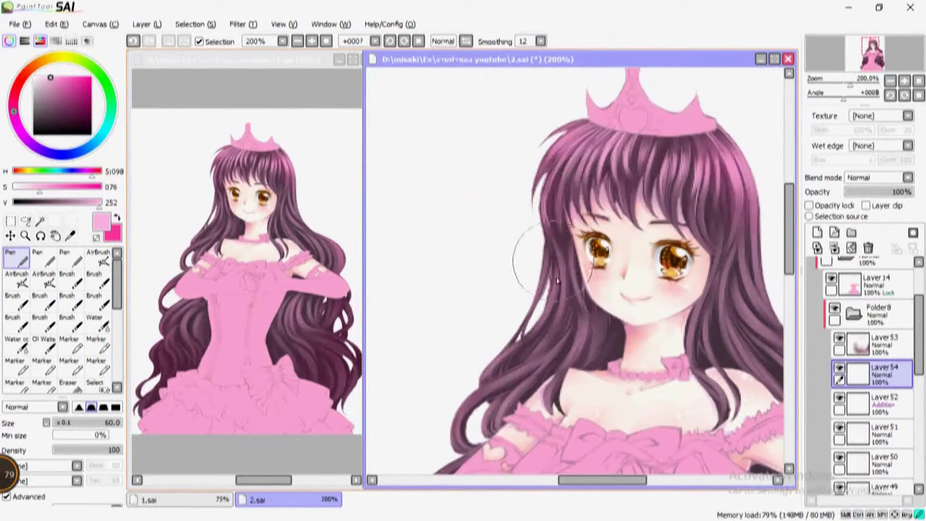
pyautogui.moveTo(510, 349); pyautogui.dragTo(390, 263)
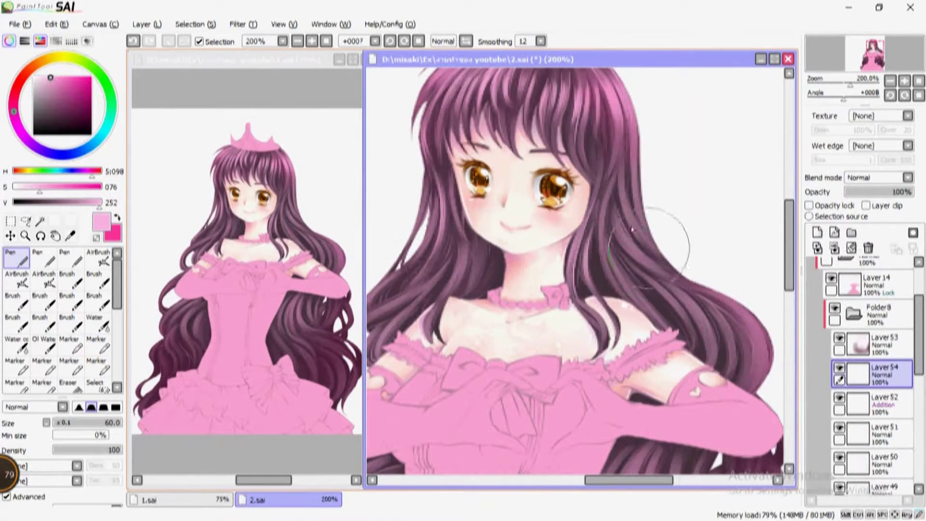
pyautogui.moveTo(462, 252); pyautogui.dragTo(523, 262)
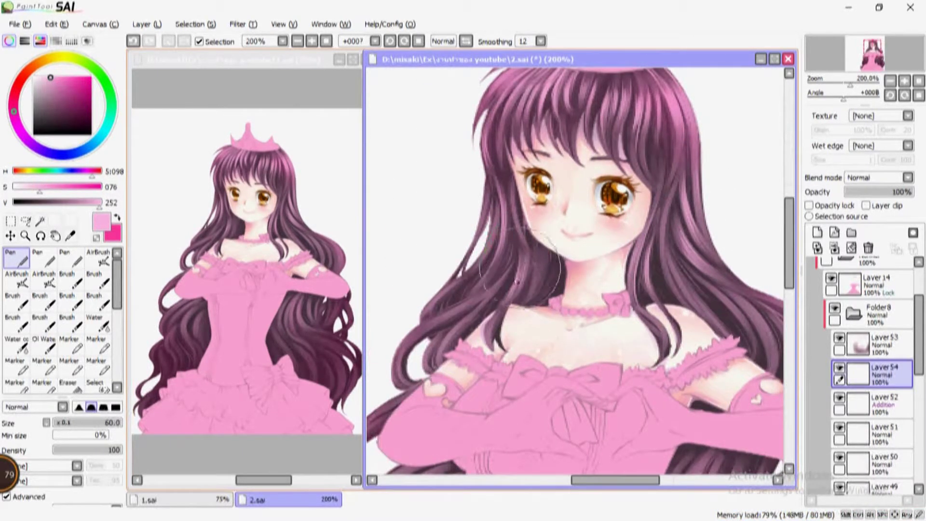
pyautogui.moveTo(498, 318); pyautogui.dragTo(644, 225)
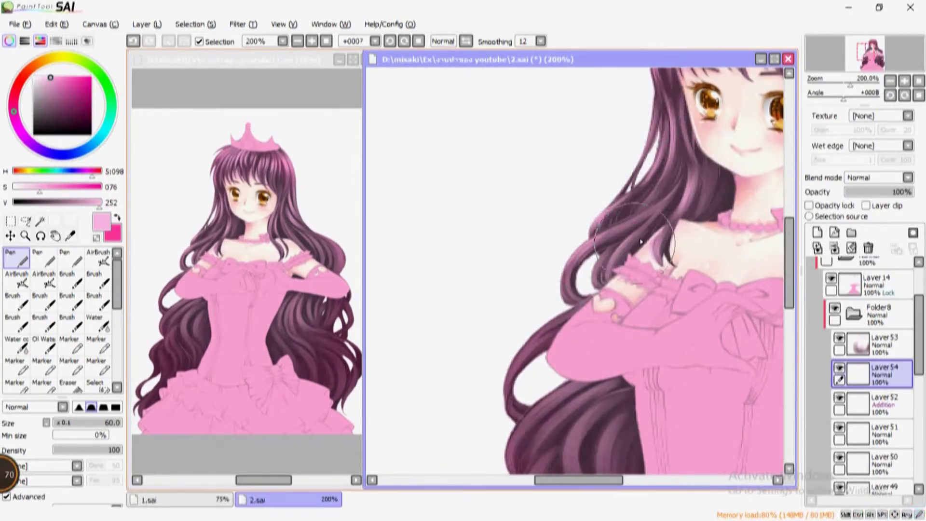
pyautogui.press('h')
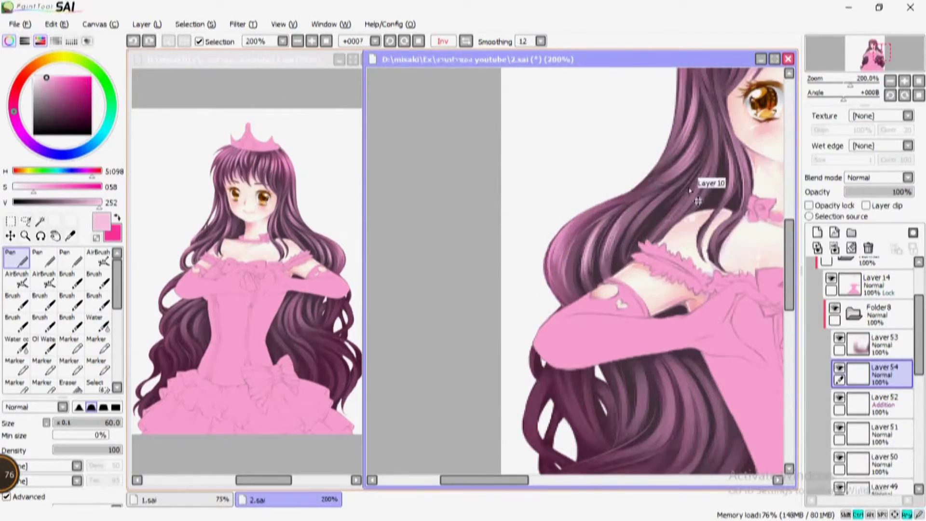
# Step: Highlight the curls below the arm on the figure's left-hand side of the picture with paler pink strands on Layer54
pyautogui.press('h')
pyautogui.scroll(-1, 622, 190)
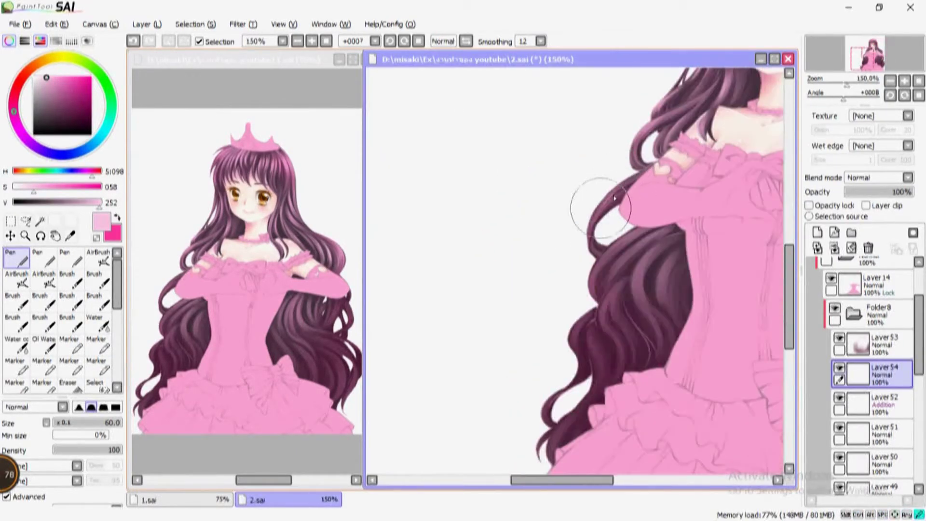
pyautogui.moveTo(622, 198); pyautogui.dragTo(611, 166)
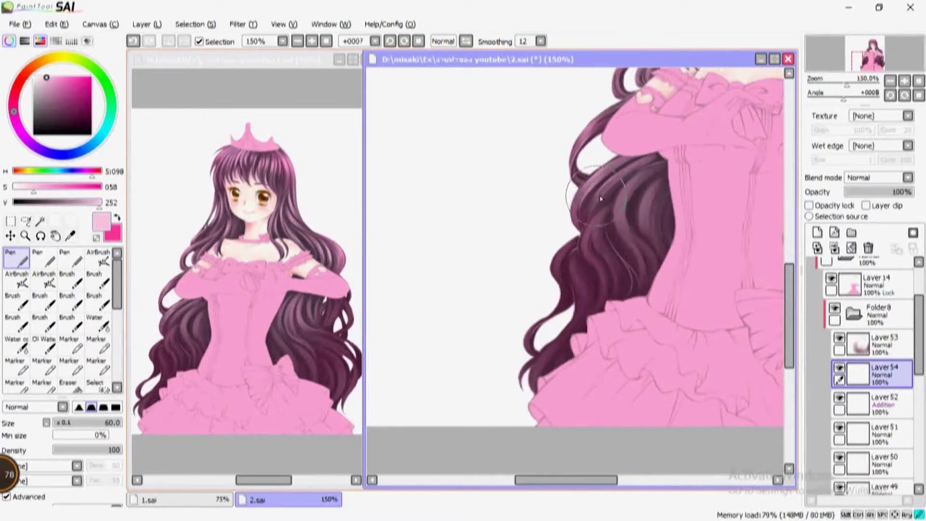
pyautogui.scroll(1, 588, 262)
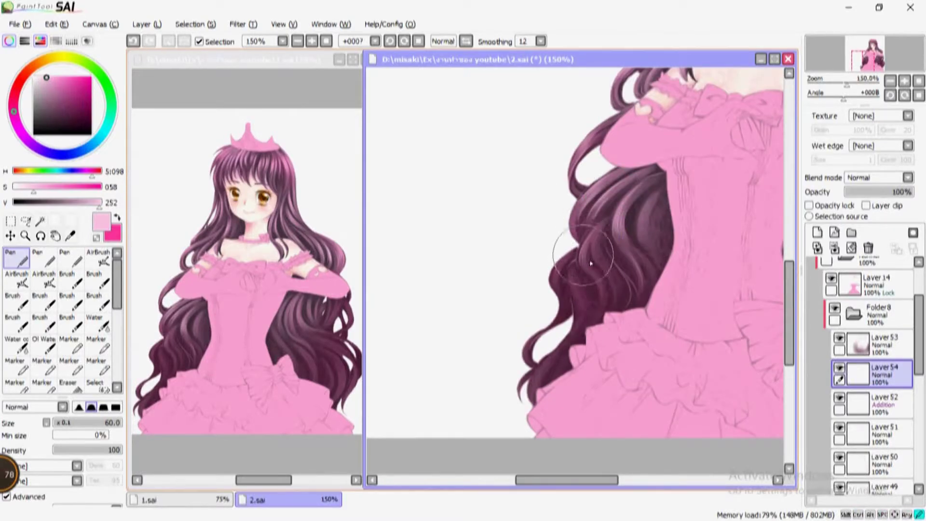
pyautogui.moveTo(619, 288); pyautogui.dragTo(656, 211)
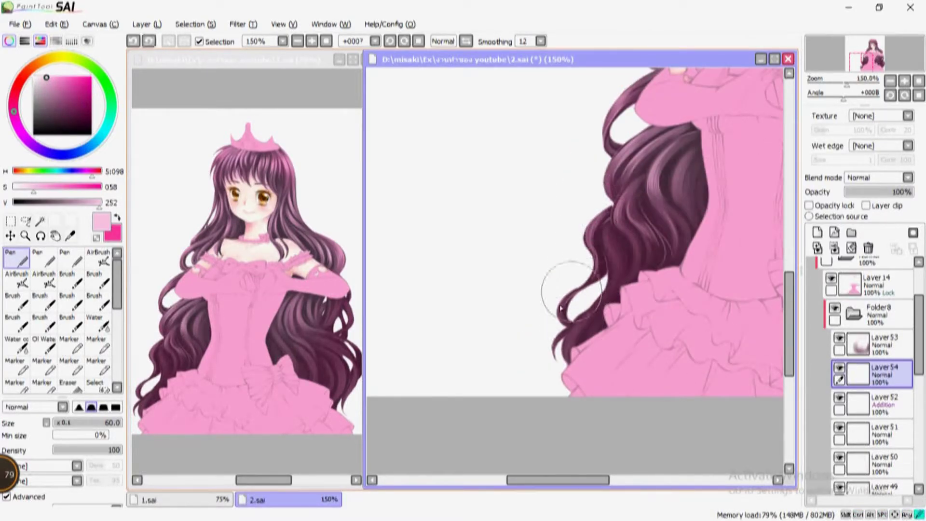
pyautogui.moveTo(581, 314); pyautogui.dragTo(631, 217)
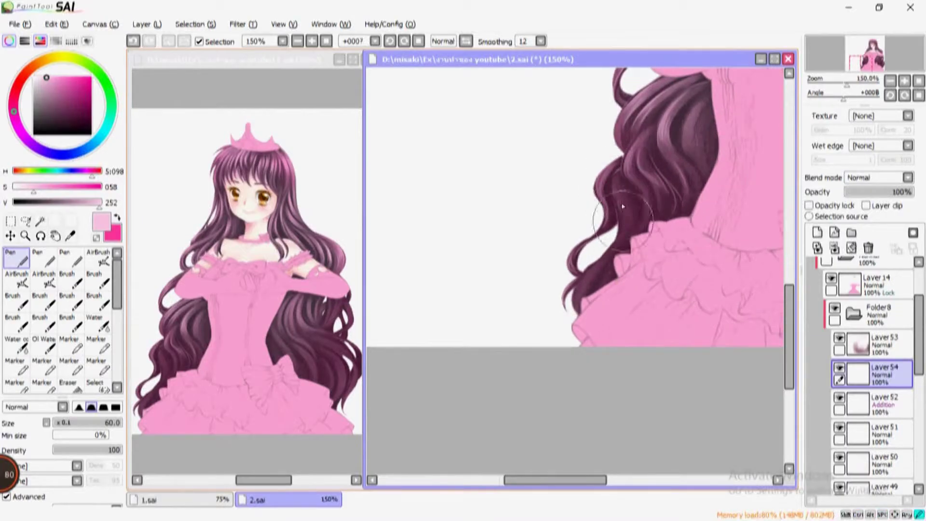
# Step: Use the mirrored view to paint pale pink strands through the curls between the bent arm and the skirt bow
pyautogui.press('h')
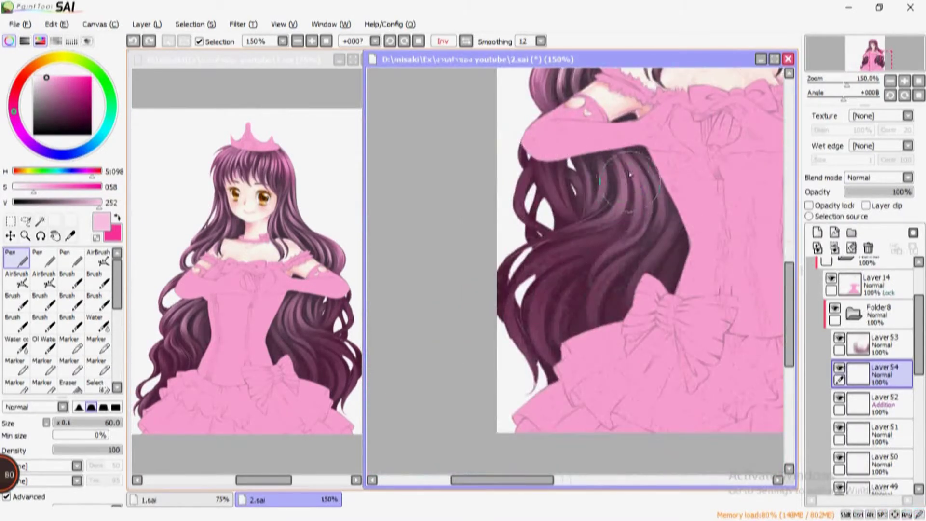
pyautogui.press('h')
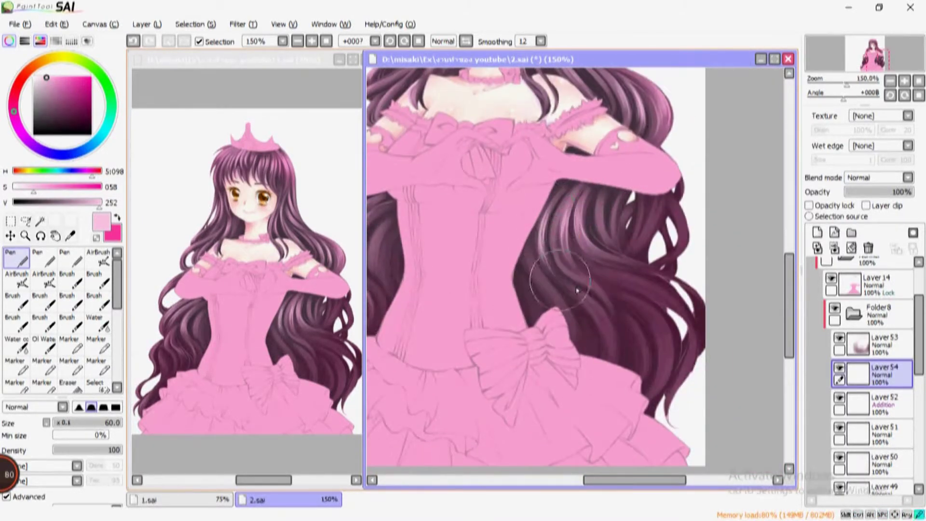
pyautogui.press('h')
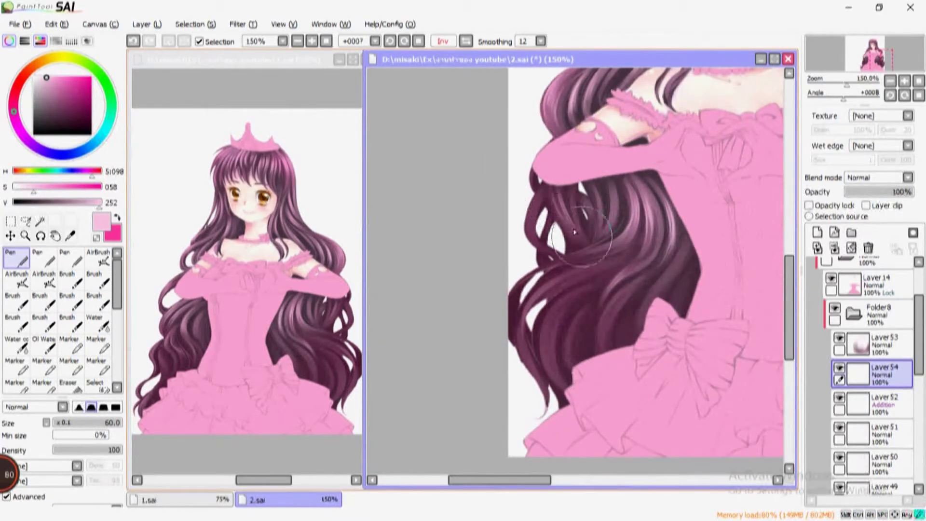
pyautogui.scroll(-2, 622, 239)
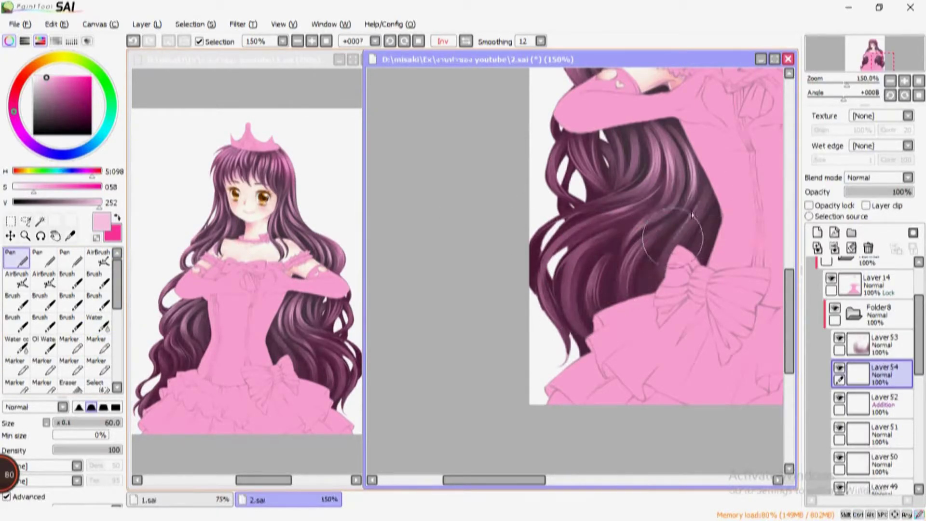
pyautogui.moveTo(707, 181); pyautogui.dragTo(612, 212)
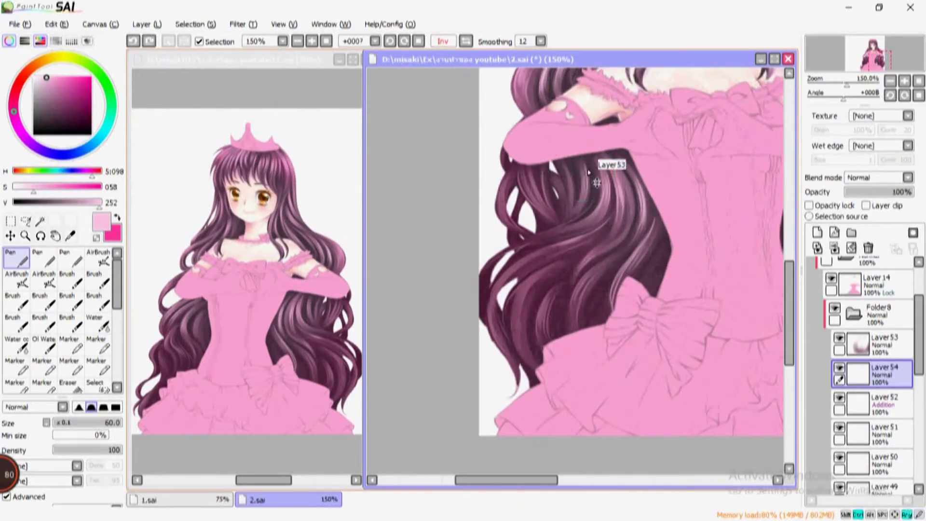
# Step: Return to the unmirrored full figure and try Layer54 at 87% opacity
pyautogui.press('h')
pyautogui.press('-')
pyautogui.press('-')
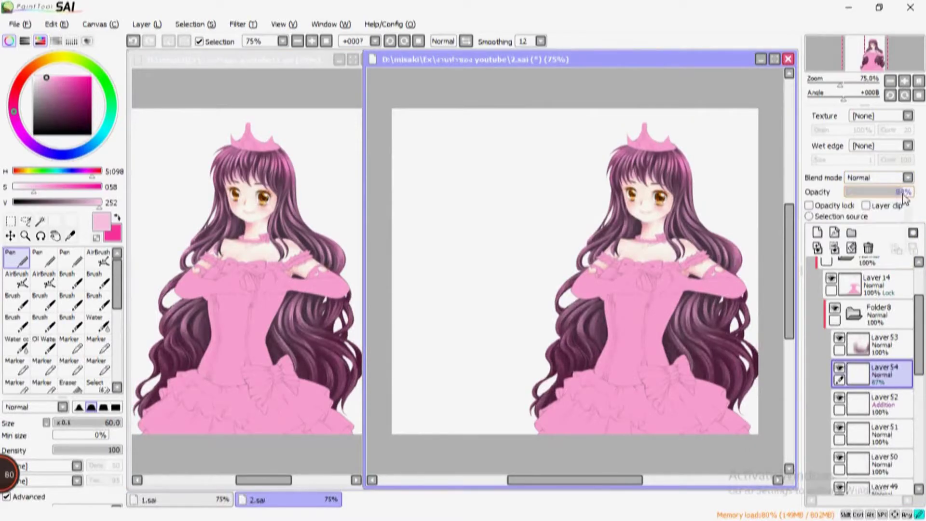
# Step: Add Layer55 above Layer54 and paint finer pale pink strands on the fringe and both sides of the crown
pyautogui.press('+')
pyautogui.press('+')
pyautogui.press('+')
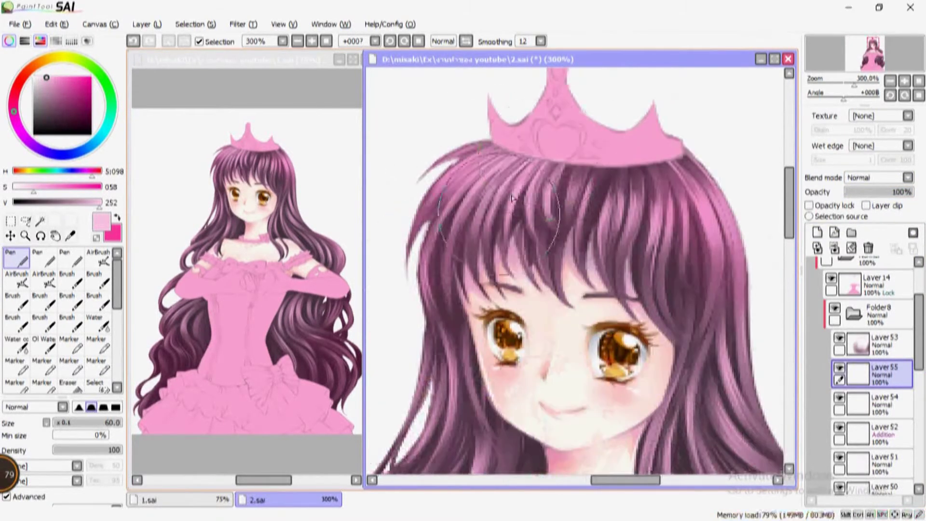
pyautogui.scroll(-3, 634, 209)
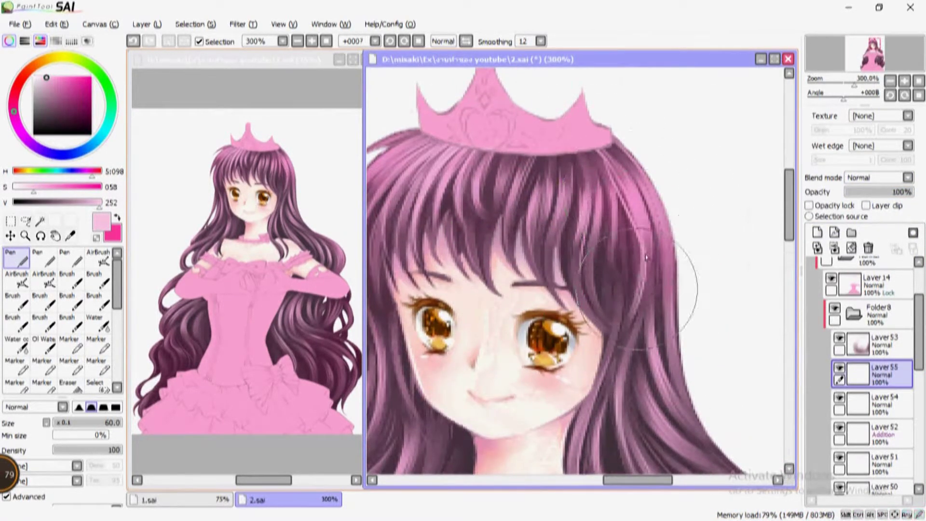
pyautogui.scroll(2, 627, 242)
pyautogui.press('h')
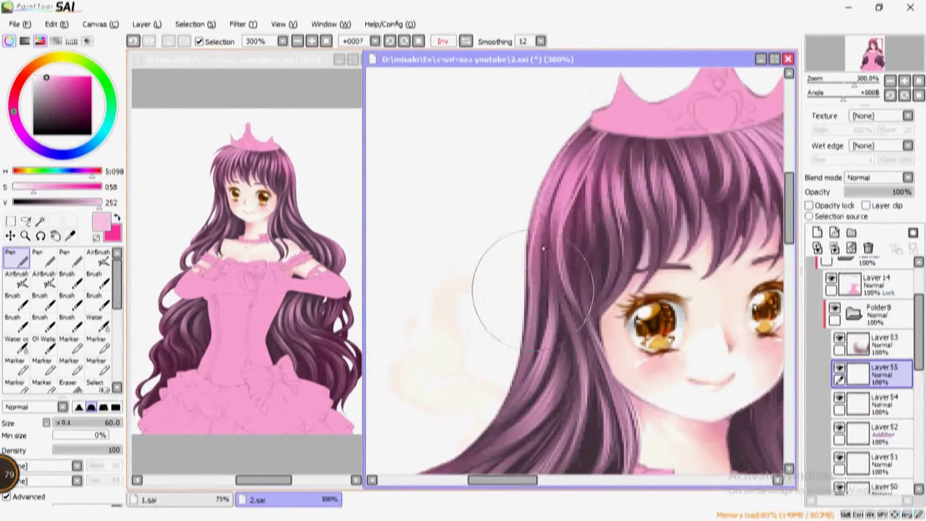
pyautogui.scroll(-5, 588, 159)
# Step: Restore the unmirrored view and paint pale pink strands on the lock left of the face down to the shoulder on Layer55
pyautogui.press('h')
pyautogui.press('-')
pyautogui.press('-')
pyautogui.press('-')
pyautogui.press('+')
pyautogui.press('+')
pyautogui.press('+')
pyautogui.moveTo(445, 193); pyautogui.dragTo(534, 147)
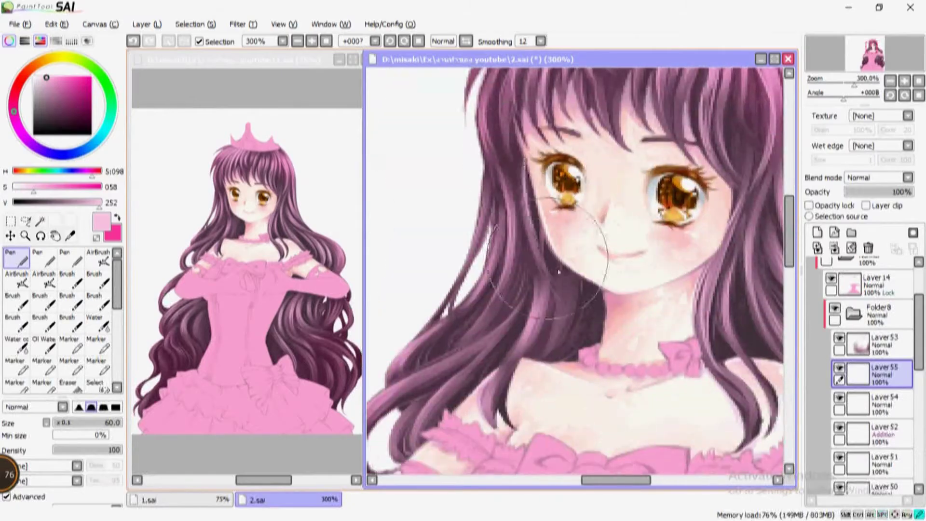
pyautogui.scroll(-3, 598, 207)
pyautogui.hscroll(-3, 599, 207)
pyautogui.scroll(3, 614, 251)
pyautogui.hscroll(2, 614, 250)
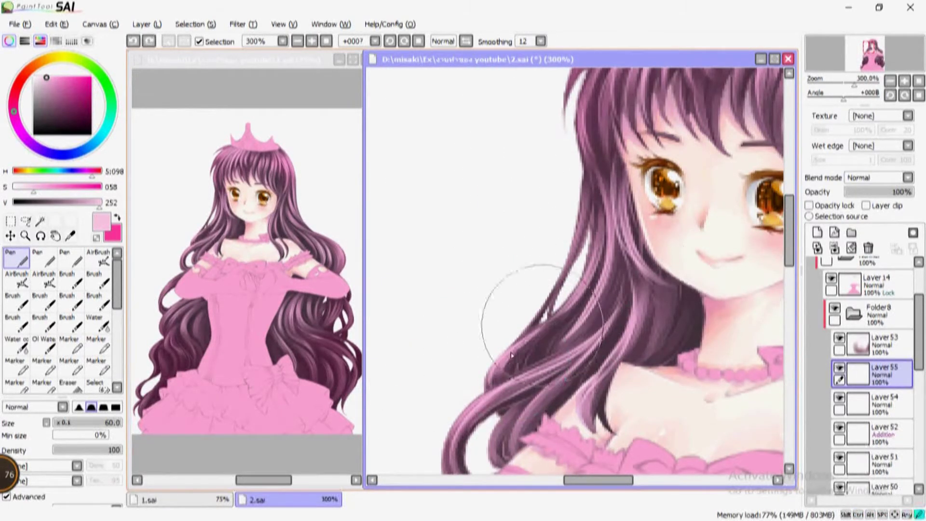
pyautogui.hscroll(1, 600, 274)
pyautogui.scroll(-1, 587, 366)
# Step: Add thin pale pink strands to the lower left curls between the glove and the skirt on Layer55
pyautogui.scroll(-4, 583, 280)
pyautogui.hscroll(-1, 581, 193)
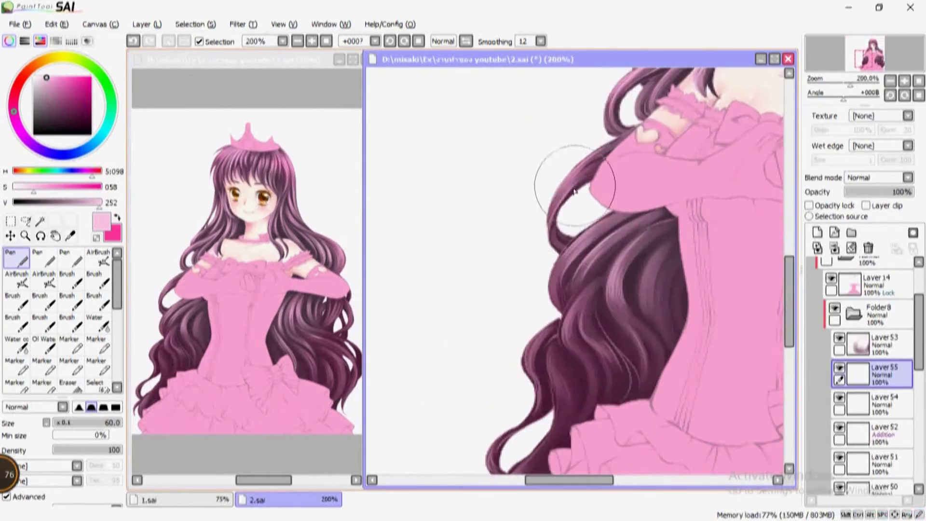
pyautogui.scroll(-3, 603, 164)
pyautogui.hscroll(-1, 616, 179)
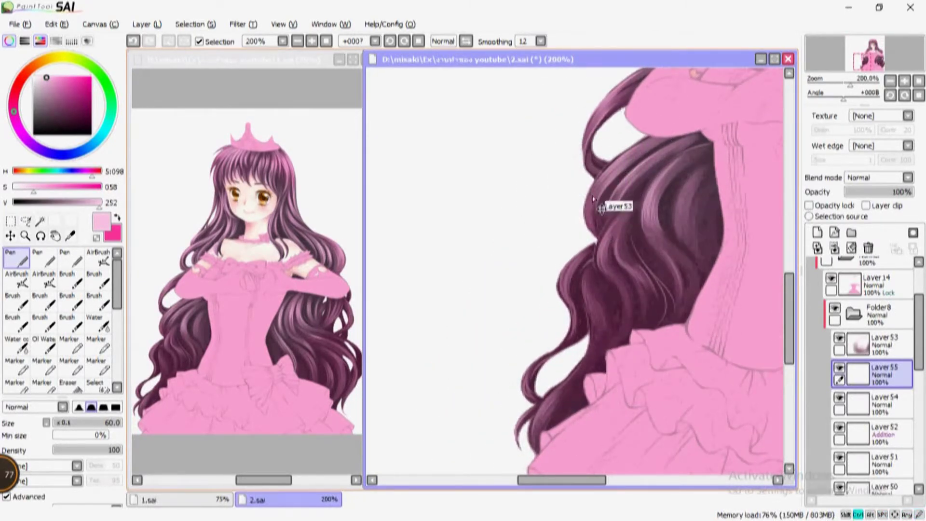
pyautogui.scroll(1, 596, 240)
pyautogui.hscroll(1, 613, 184)
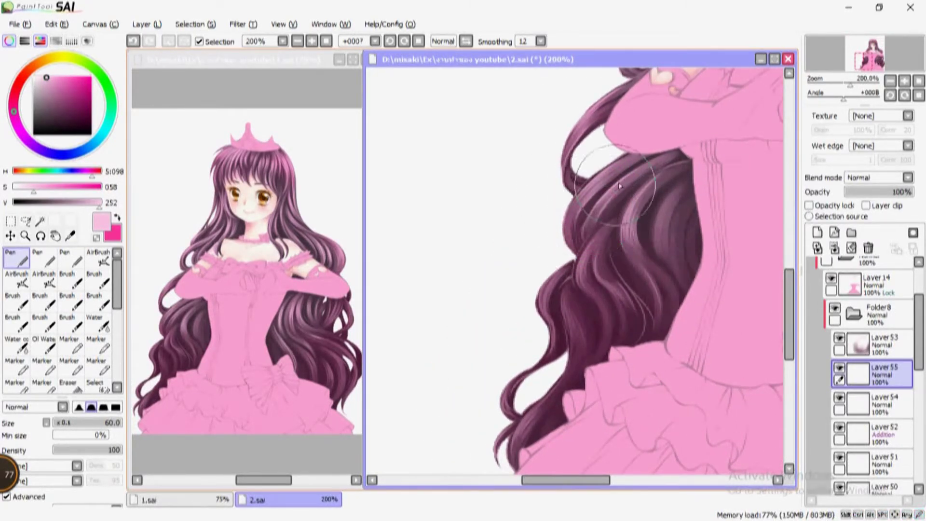
pyautogui.scroll(1, 623, 212)
pyautogui.hscroll(1, 612, 234)
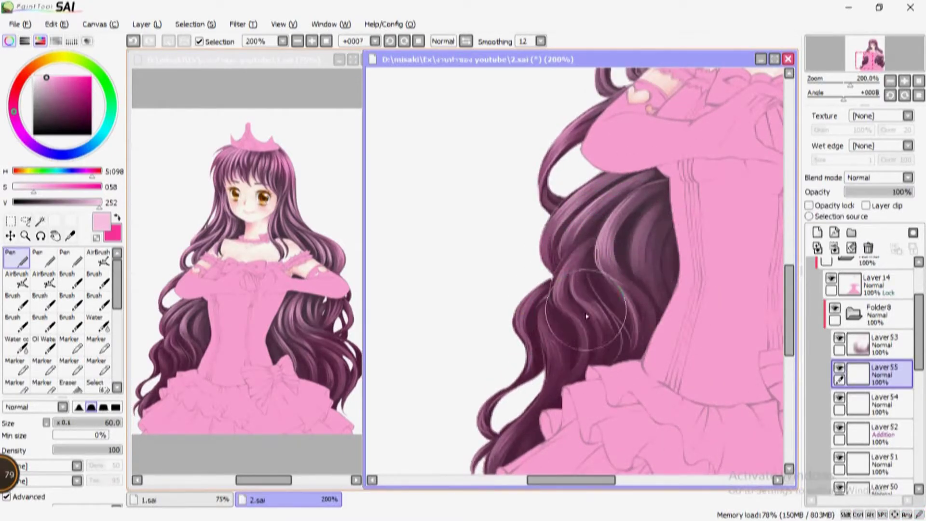
pyautogui.scroll(-1, 587, 316)
pyautogui.scroll(2, 597, 287)
# Step: Shade the lower hair with dark plum on new Layer56 using the AirBrush at size 100
pyautogui.hotkey('ctrl', '0')
pyautogui.click(817, 232)
pyautogui.click(98, 256)
pyautogui.click(63, 116)
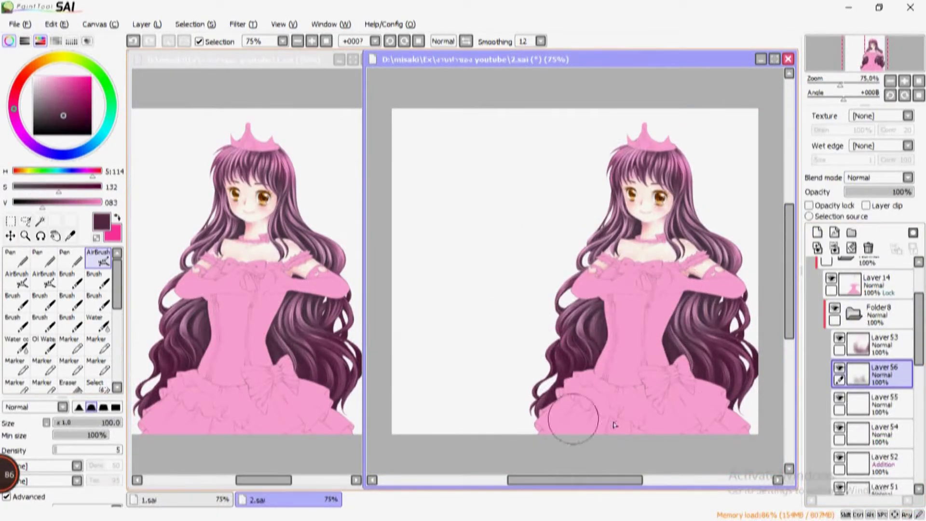
# Step: Add Layer57 above Layer53 and try very pale pink Marker highlights at size 10 on the crown in Addition mode
pyautogui.scroll(3, 717, 200)
pyautogui.click(817, 232)
pyautogui.click(41, 382)
pyautogui.click(43, 77)
pyautogui.click(878, 178)
pyautogui.click(868, 203)
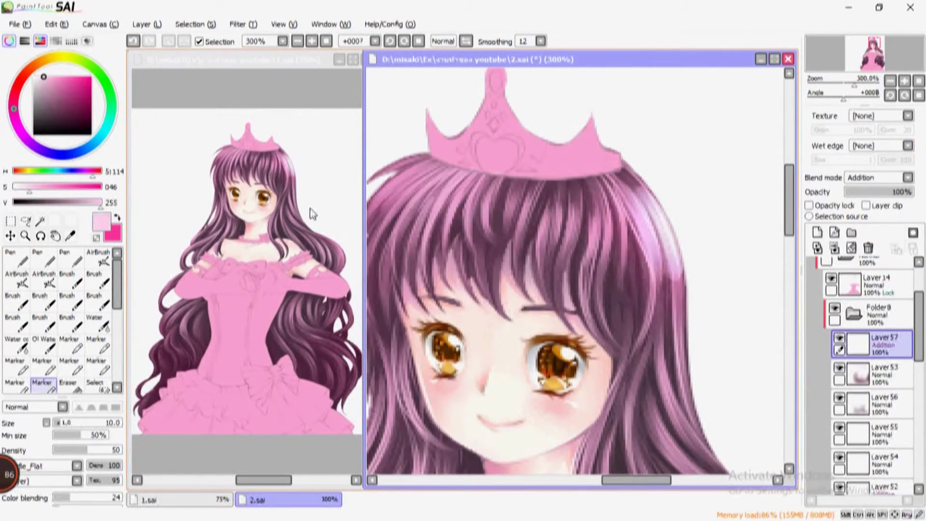
# Step: Reduce the Marker size to 4 and set Layer57's blend mode back to Normal
pyautogui.press('[')
pyautogui.press('[')
pyautogui.press('[')
pyautogui.press('[')
pyautogui.press('[')
pyautogui.press('[')
pyautogui.click(878, 178)
pyautogui.click(864, 179)
pyautogui.hscroll(-2, 660, 248)
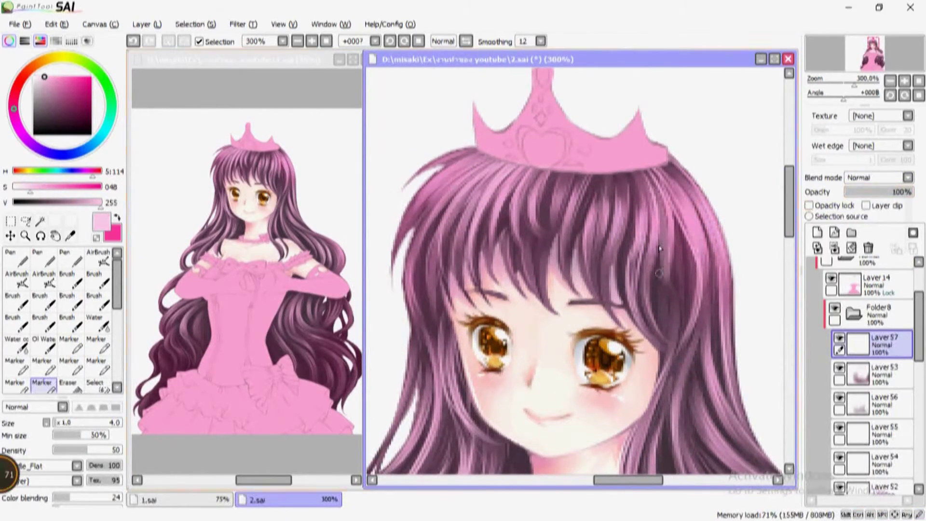
# Step: Move Layer57 below Layer56 and paint fine pink strands under the crown with the Marker at size 2.6
pyautogui.hotkey('ctrl', 'Down')
pyautogui.hotkey('ctrl', 'Down')
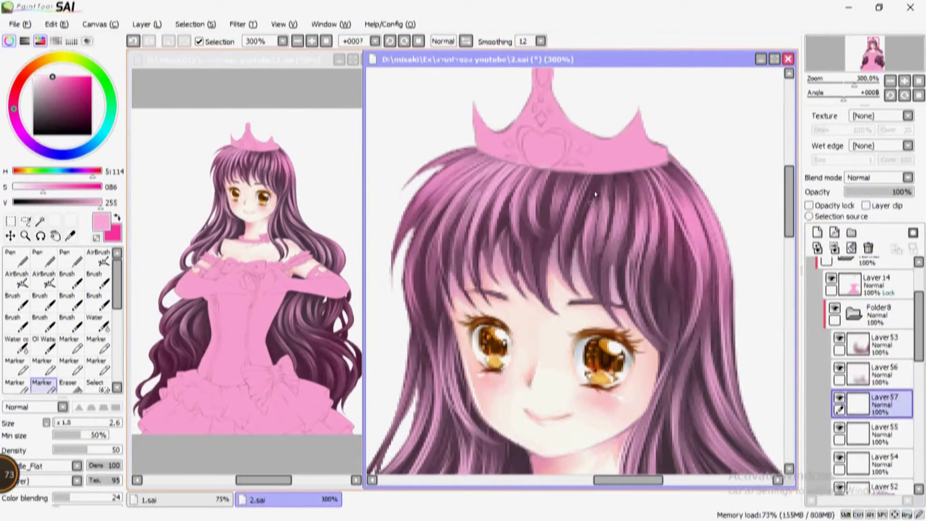
pyautogui.moveTo(554, 178); pyautogui.dragTo(565, 235)
pyautogui.moveTo(564, 199); pyautogui.dragTo(577, 258)
pyautogui.moveTo(535, 174); pyautogui.dragTo(547, 207)
pyautogui.moveTo(480, 186); pyautogui.dragTo(499, 228)
pyautogui.scroll(2, 499, 179)
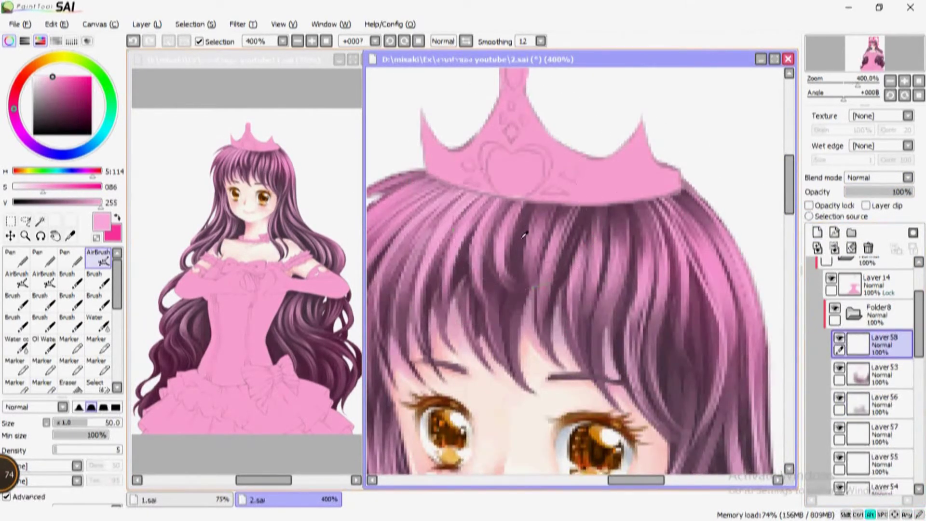